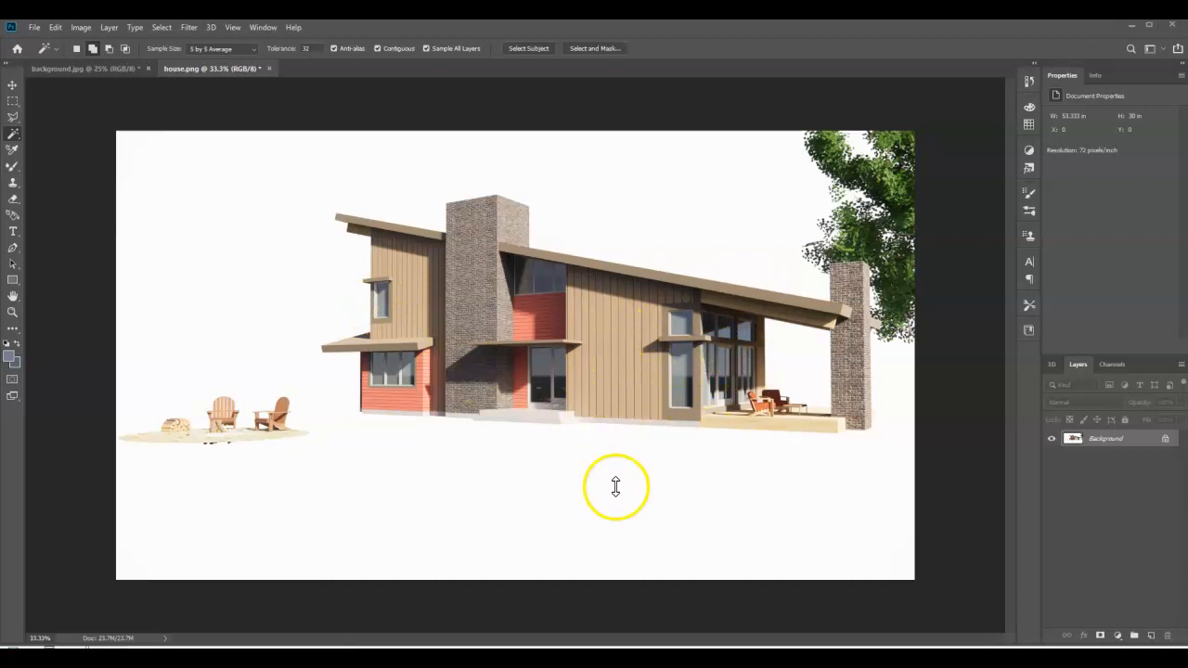
pyautogui.click(72, 70)
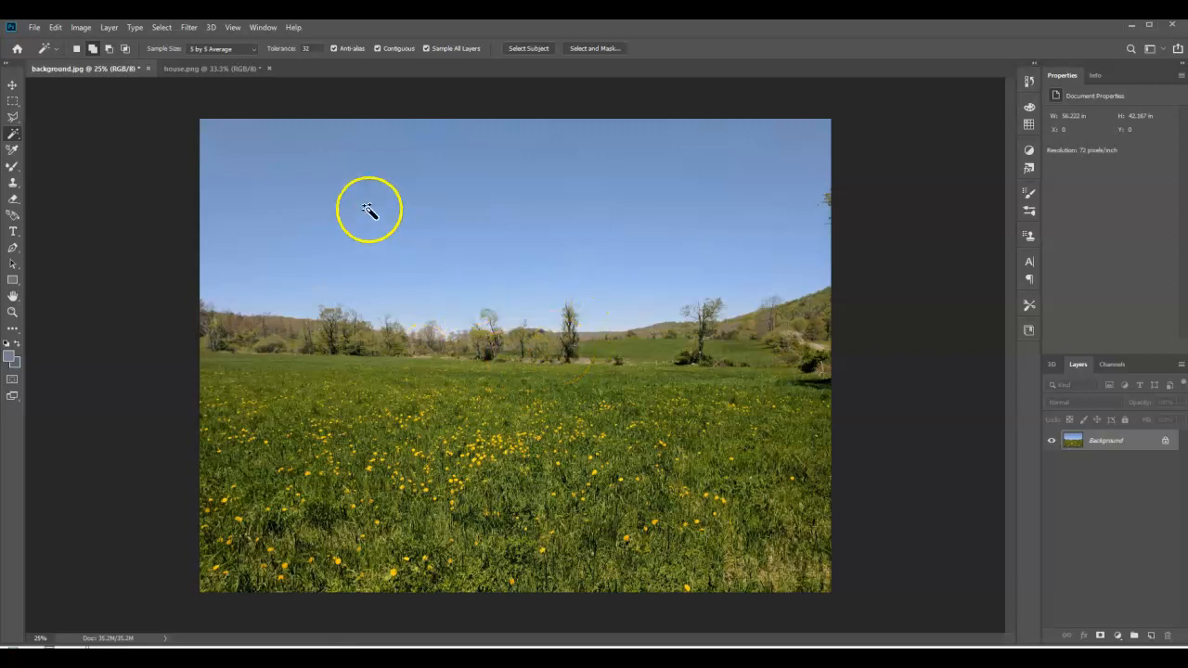
pyautogui.click(213, 68)
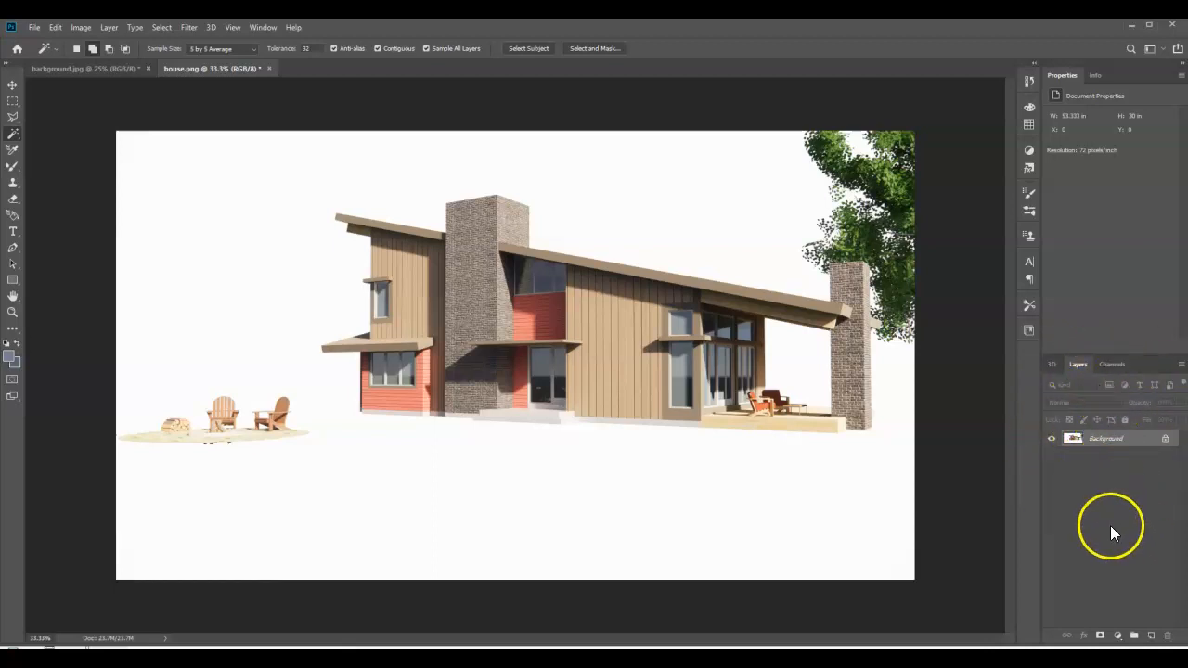
pyautogui.click(263, 27)
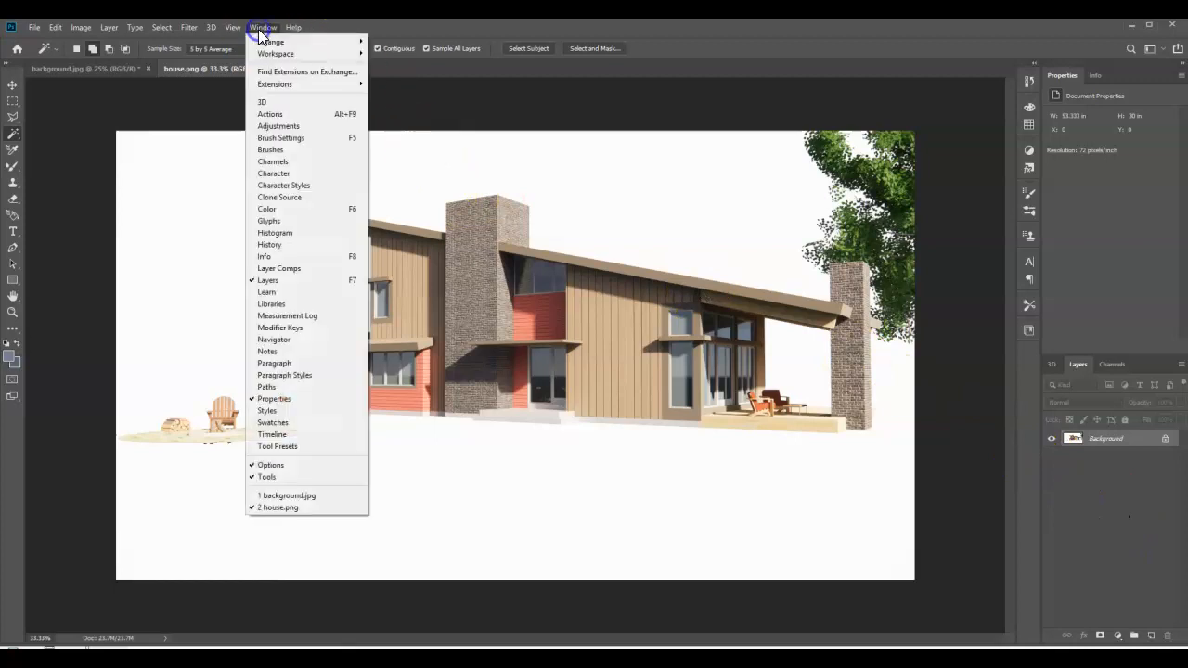
pyautogui.click(428, 31)
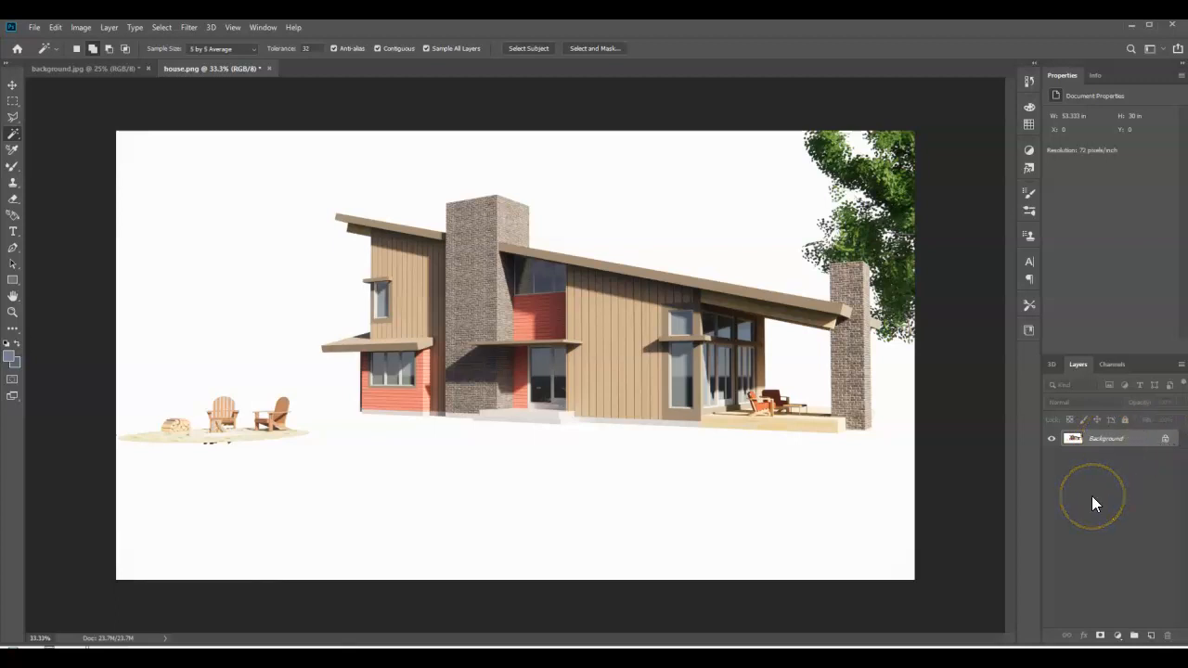
# Step: Unlock the Background layer of house.png and choose the Magic Wand tool
pyautogui.click(1164, 439)
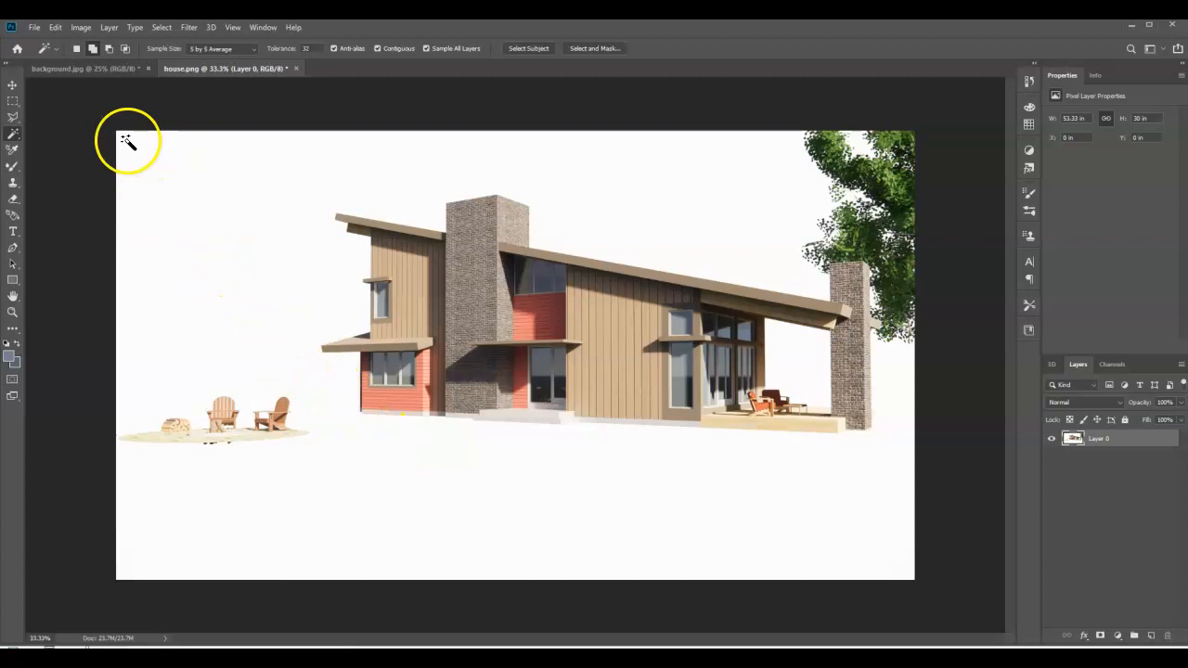
pyautogui.click(181, 199)
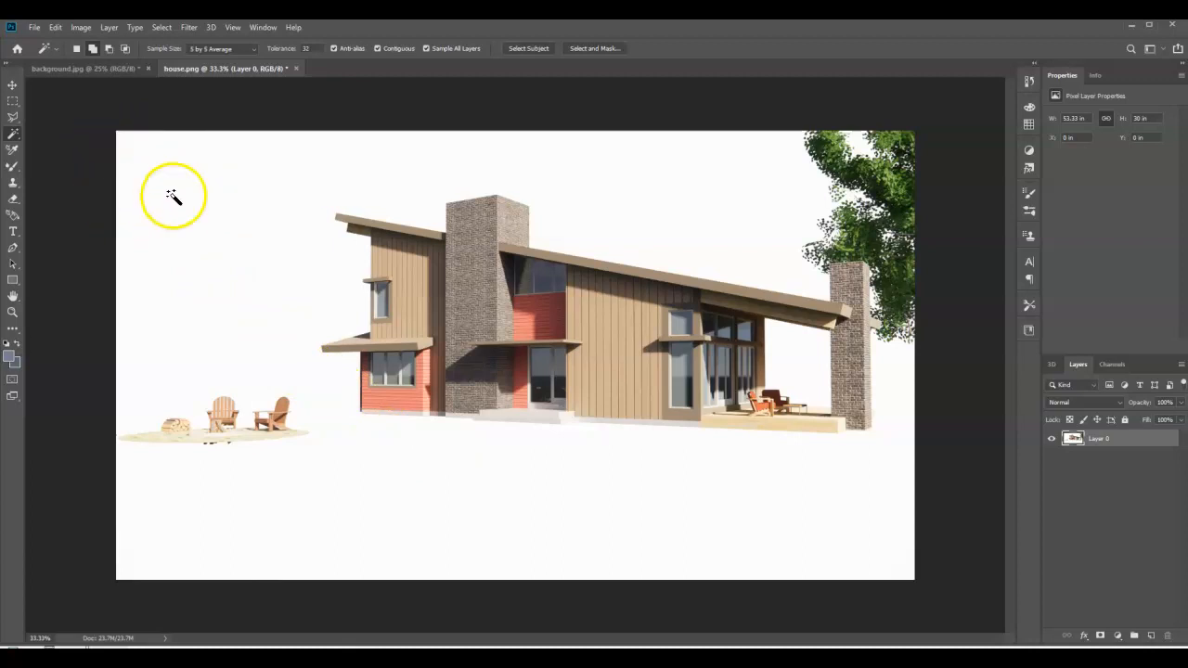
pyautogui.click(16, 138)
pyautogui.click(42, 139)
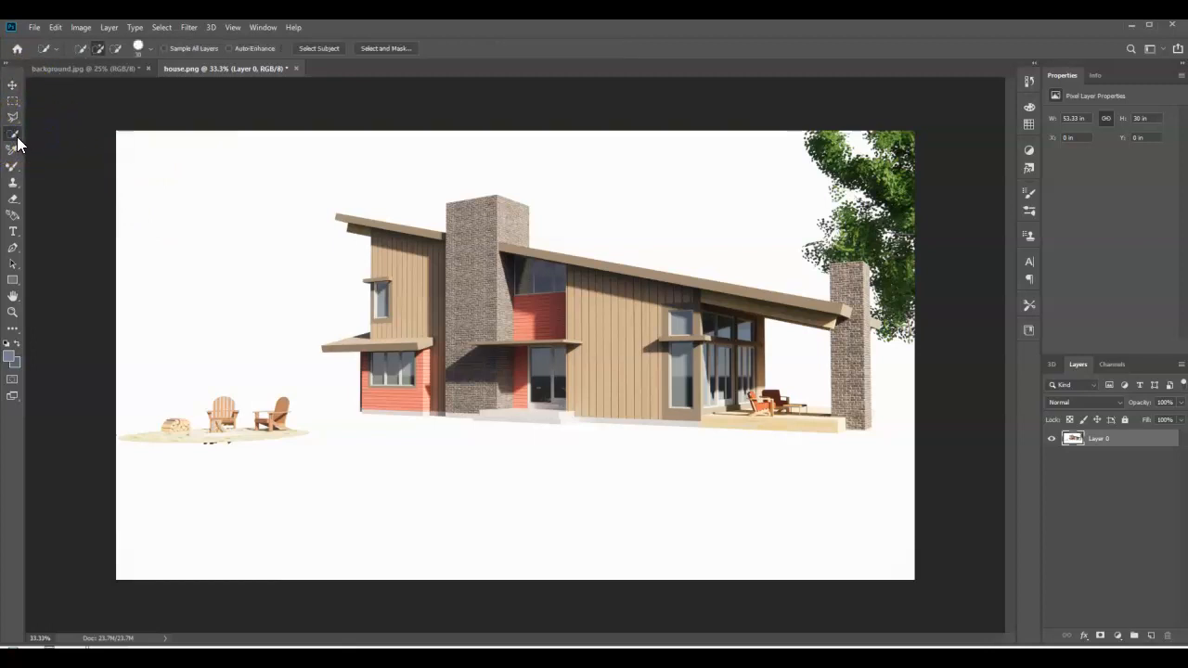
pyautogui.click(12, 137)
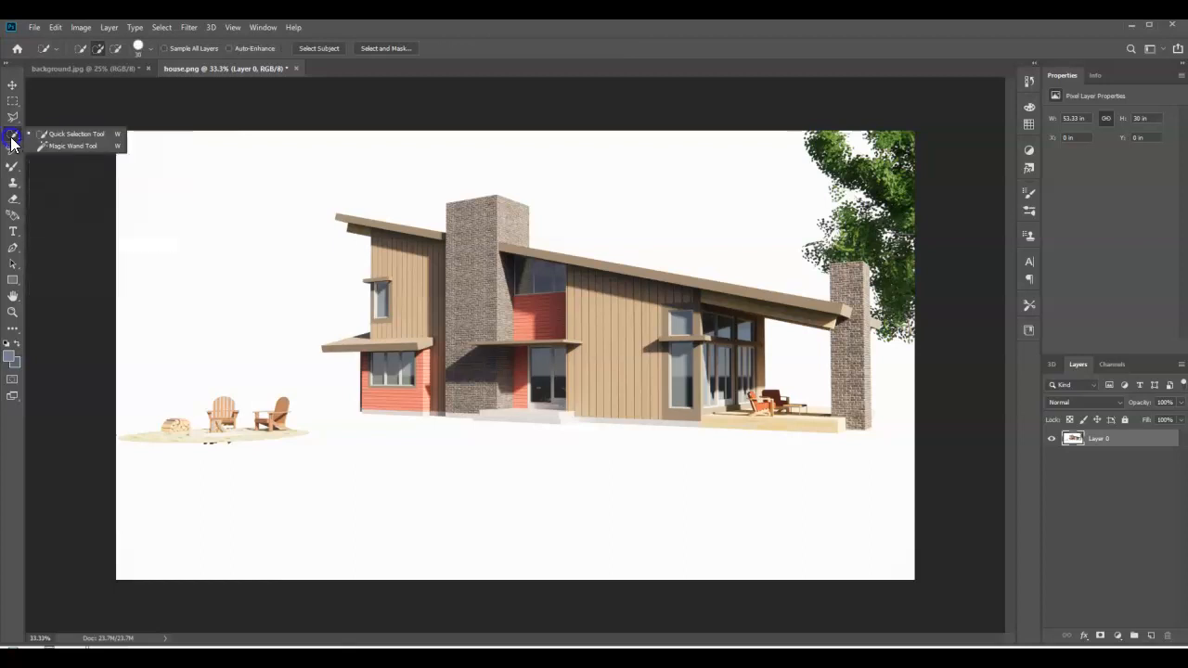
pyautogui.click(58, 148)
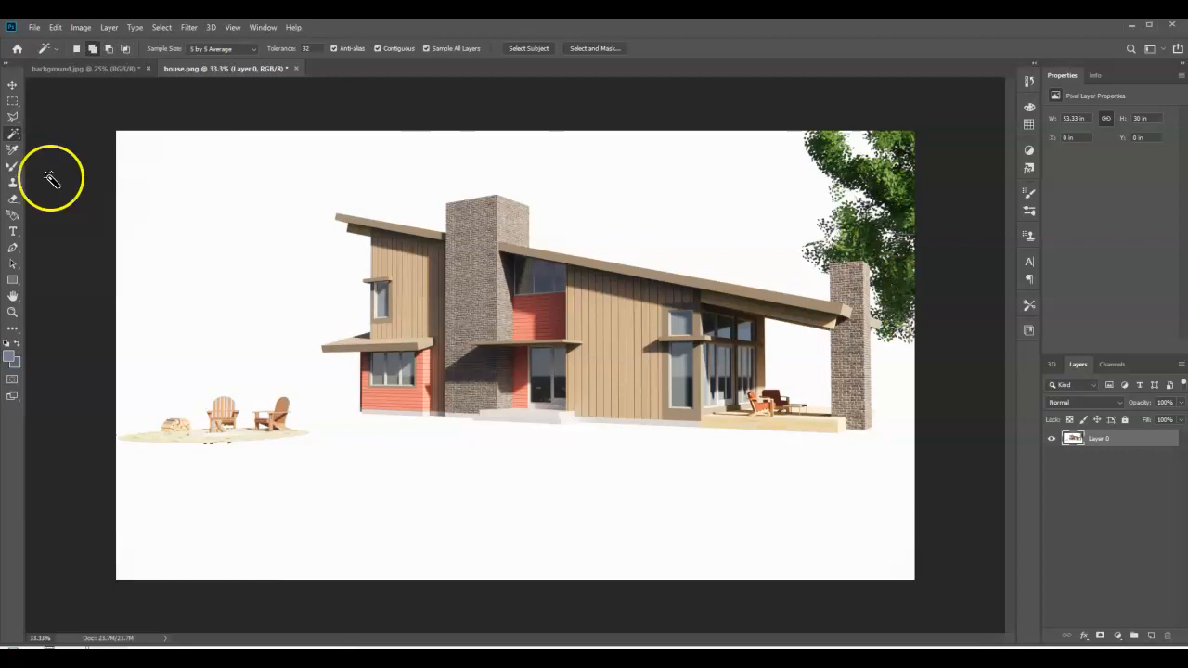
# Step: Select the white area around the house with the Magic Wand, adding the white opening under the porch roof to the selection
pyautogui.click(181, 178)
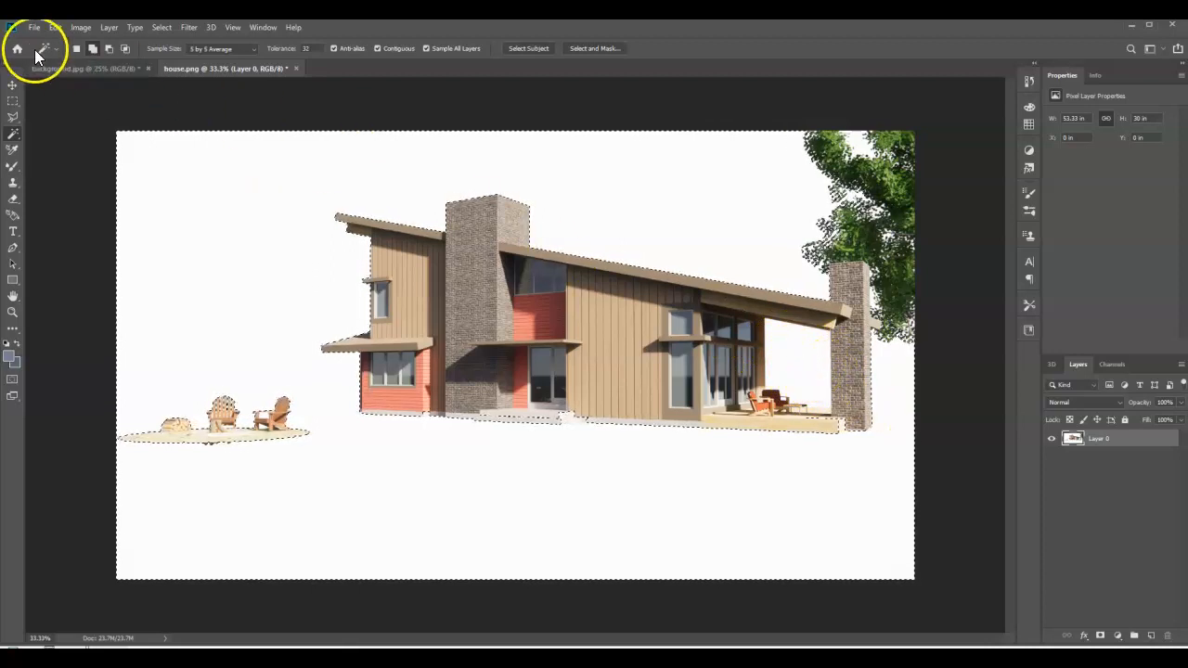
pyautogui.click(93, 49)
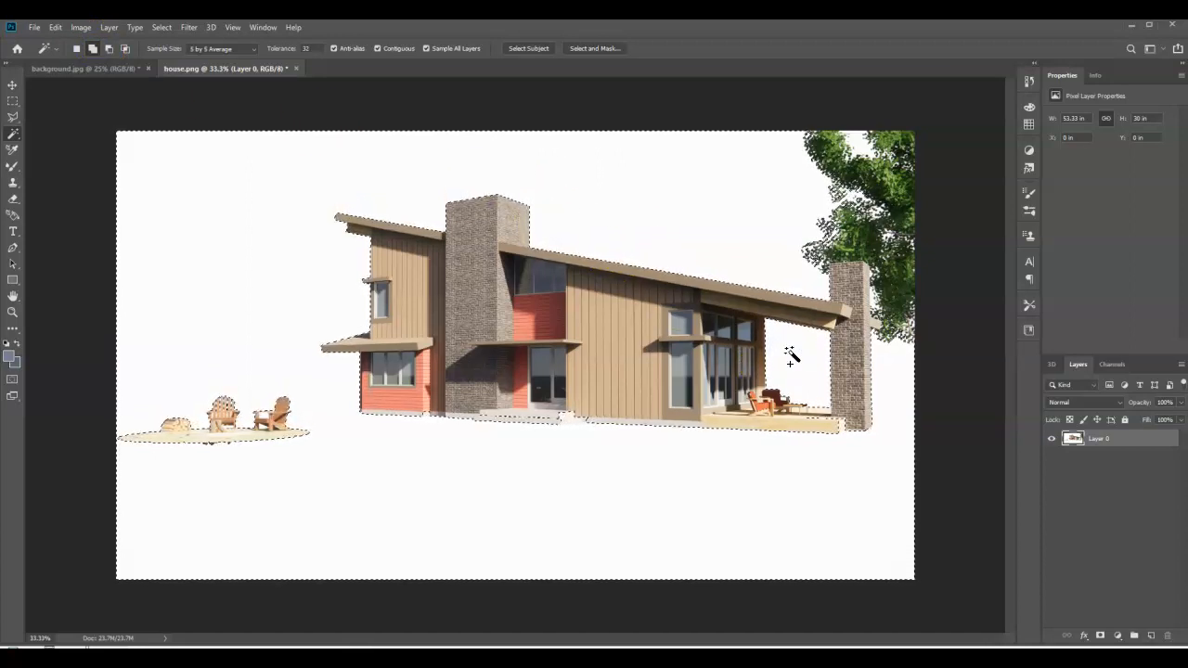
pyautogui.click(685, 329)
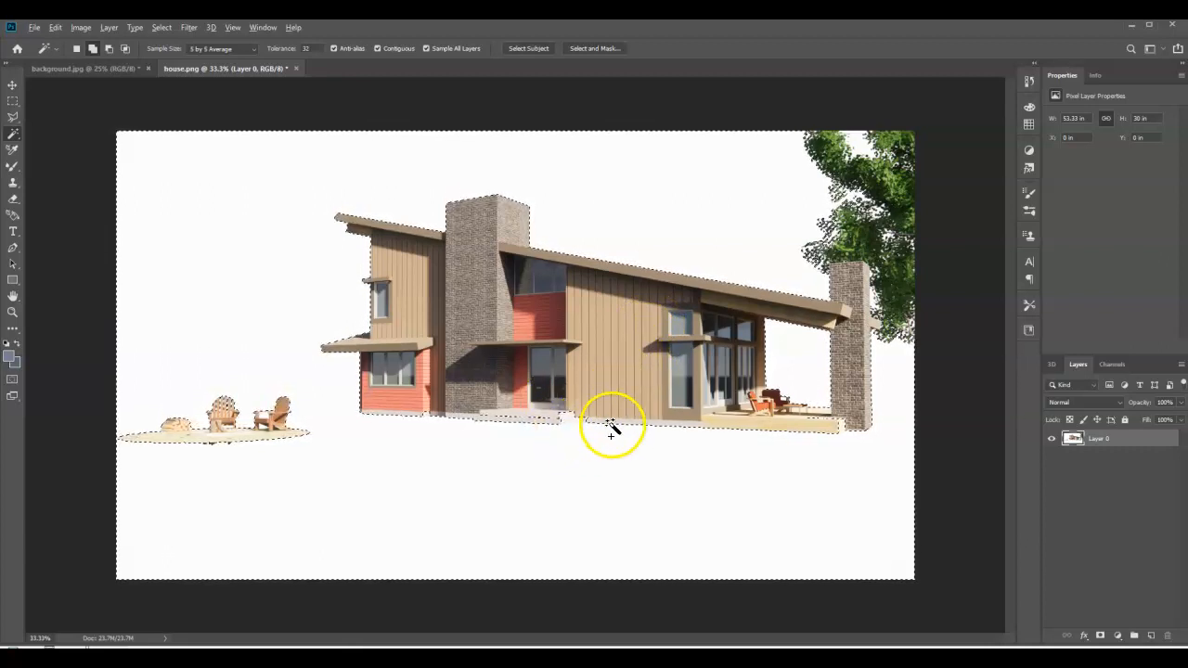
# Step: Activate the Polygonal Lasso tool and set it to subtract from the selection for cleaning up the house's base edge
pyautogui.scroll(2, 611, 427)
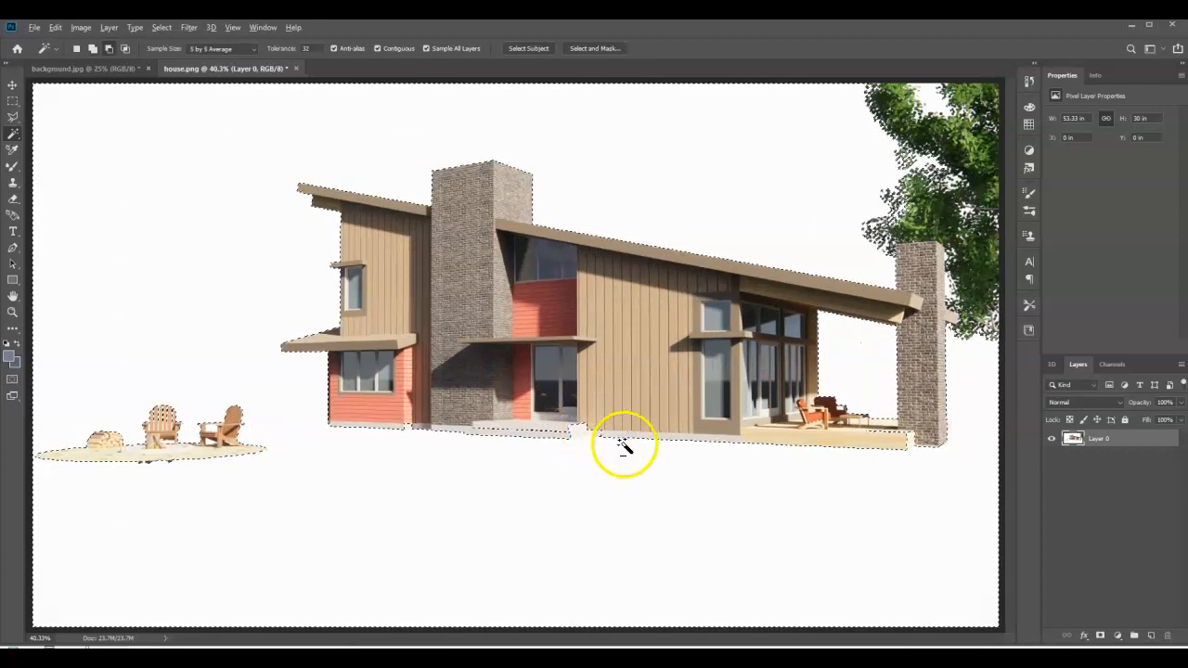
pyautogui.scroll(2, 623, 446)
pyautogui.scroll(2, 769, 472)
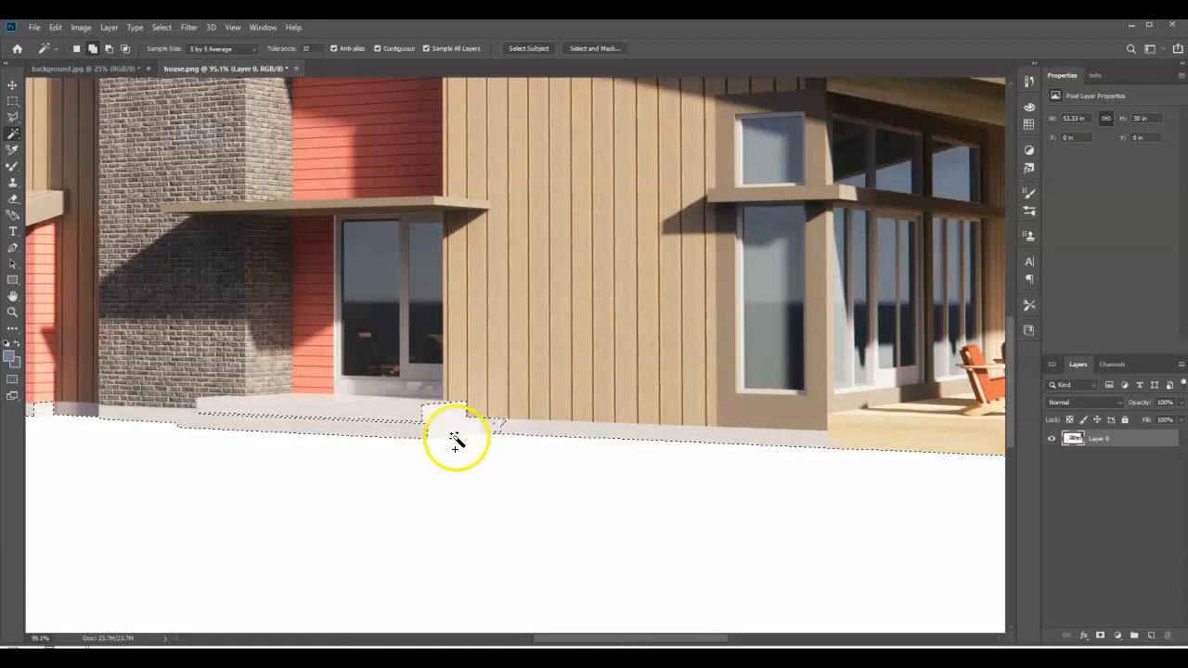
pyautogui.moveTo(644, 637); pyautogui.dragTo(742, 640)
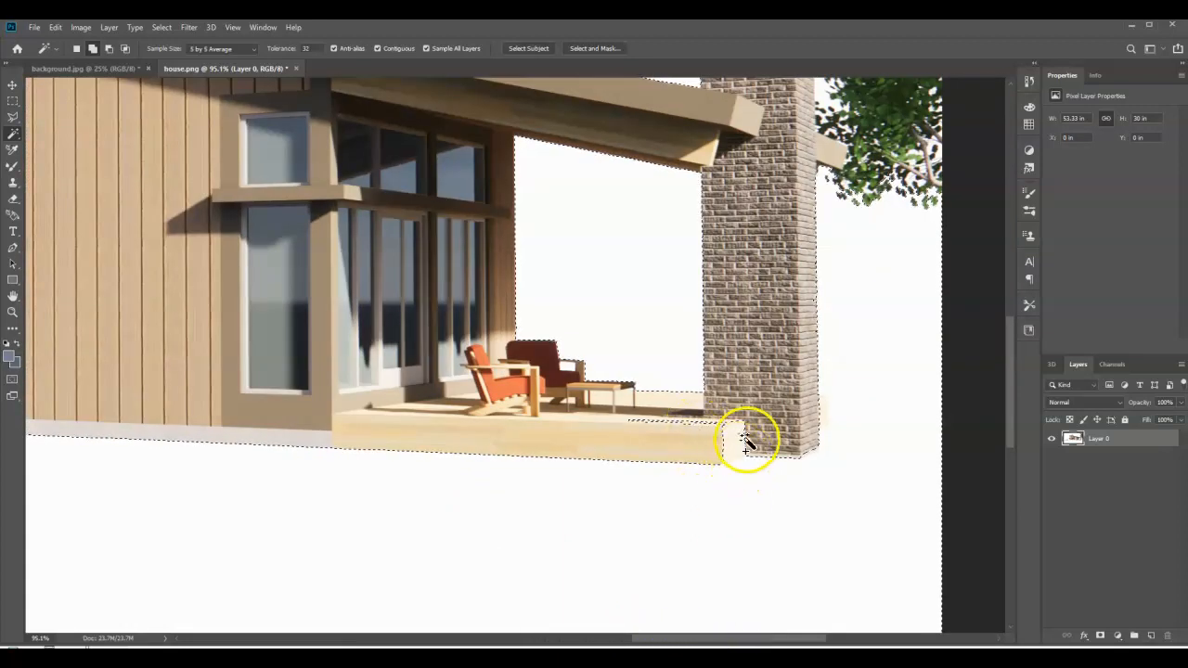
pyautogui.moveTo(724, 631); pyautogui.dragTo(639, 628)
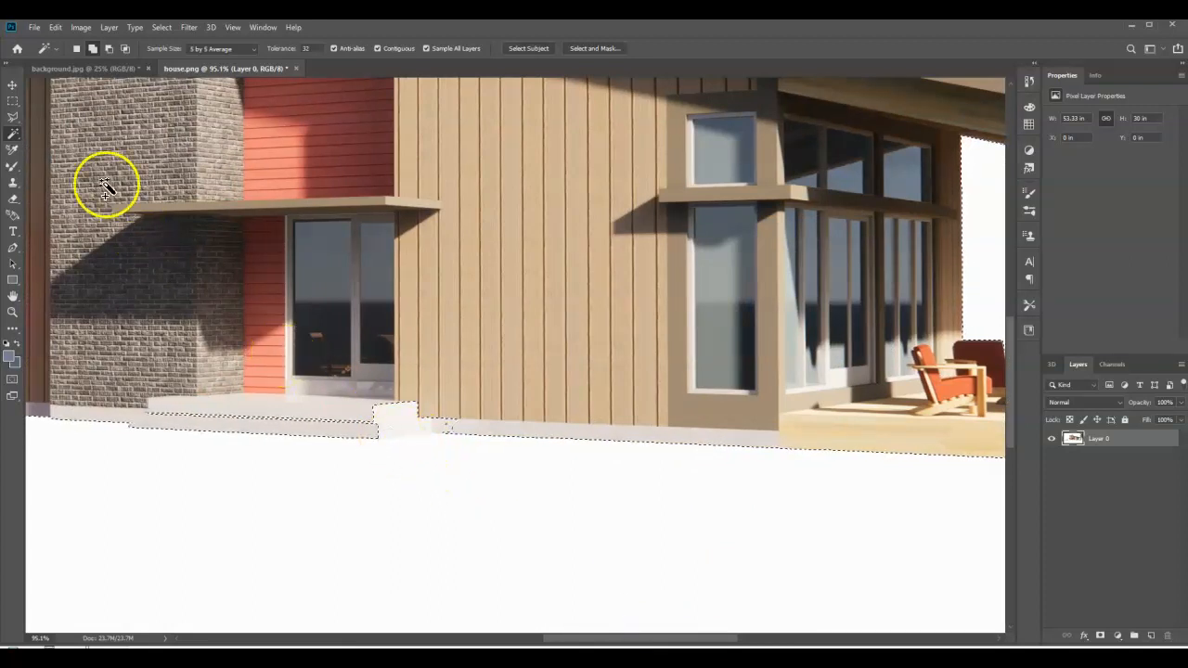
pyautogui.click(13, 117)
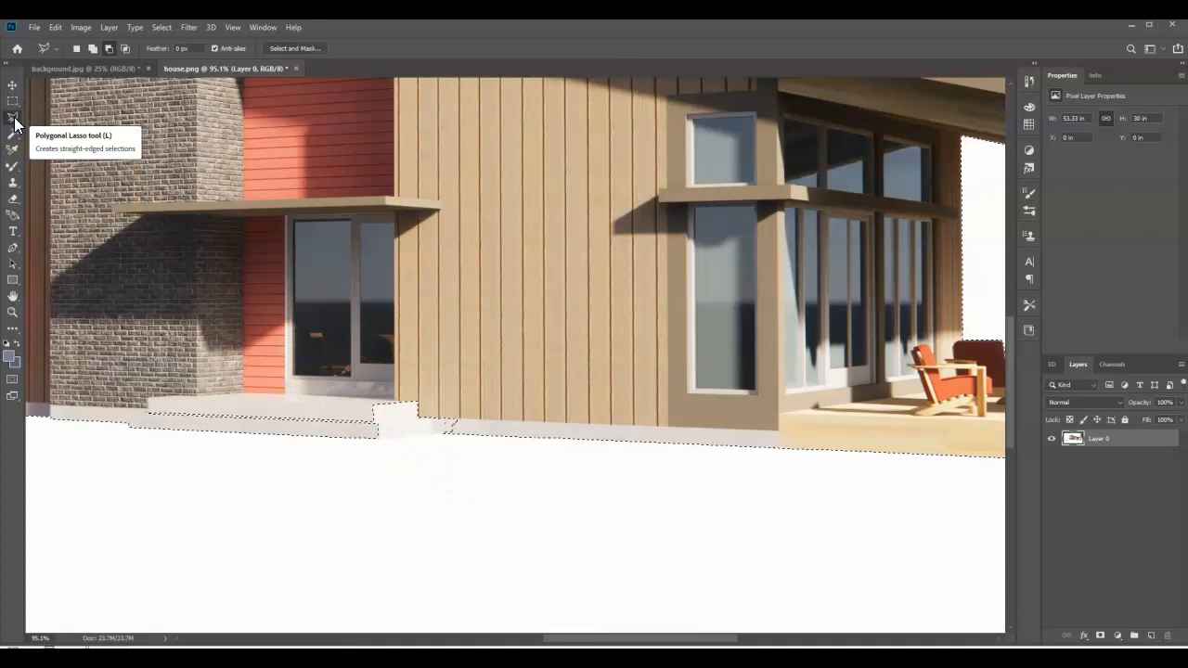
pyautogui.click(13, 117)
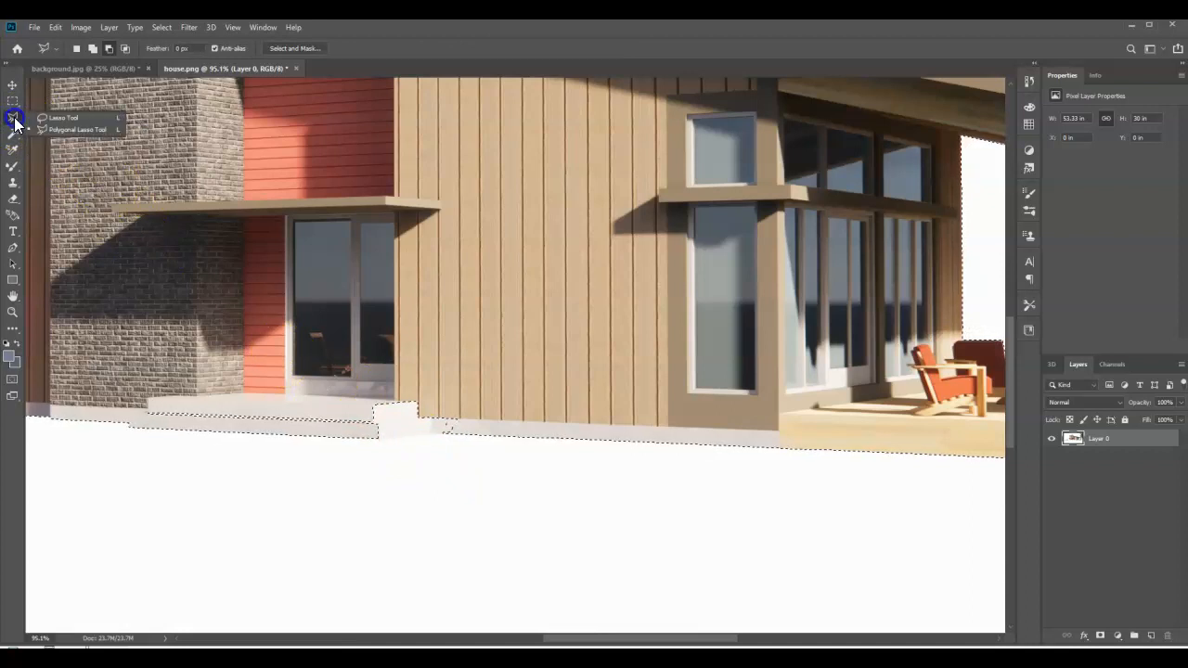
pyautogui.click(55, 118)
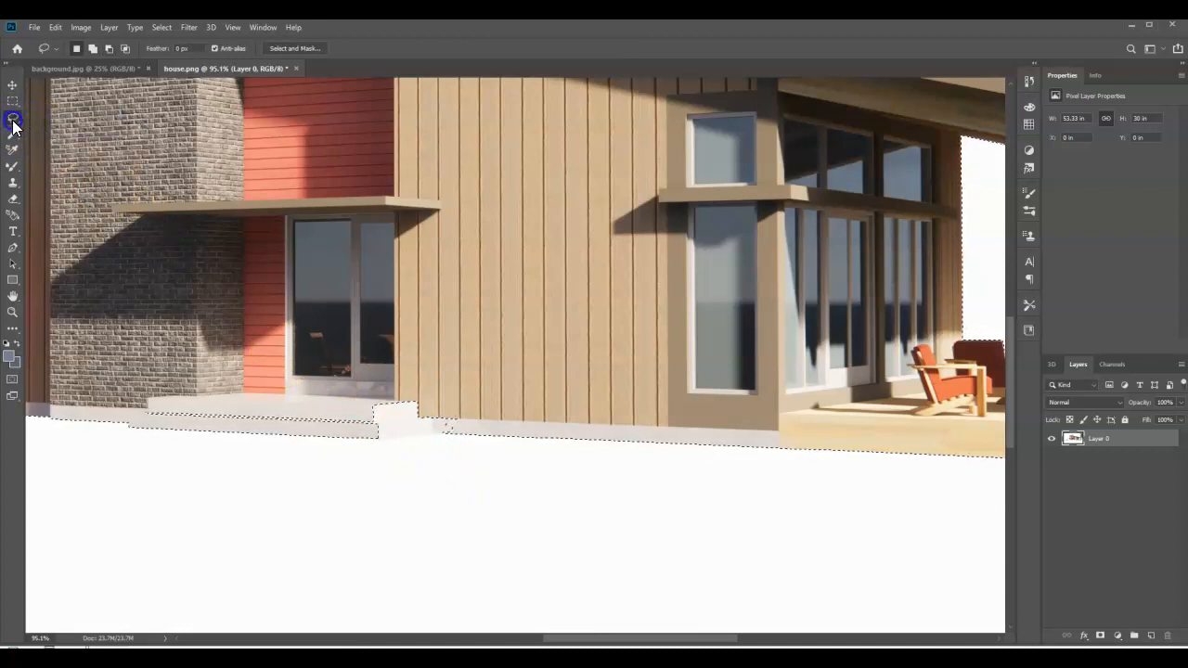
pyautogui.click(13, 121)
pyautogui.click(56, 130)
pyautogui.click(130, 388)
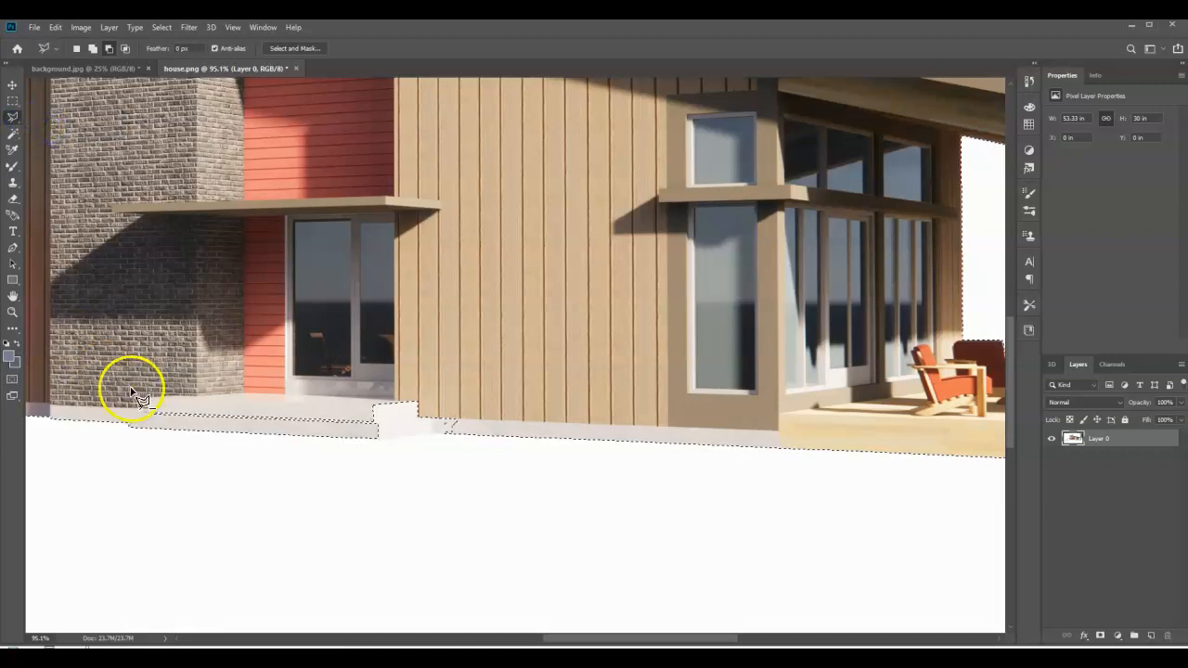
pyautogui.click(110, 50)
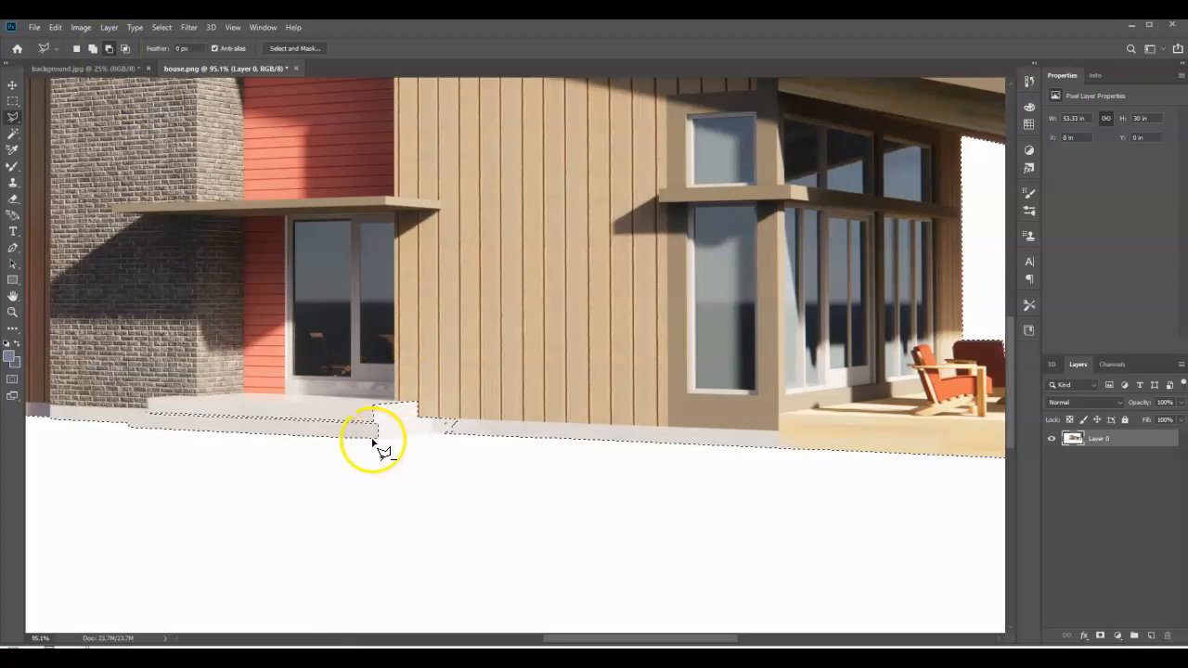
# Step: Subtract the concrete entry step and adjoining foundation by the front door from the selection with the Polygonal Lasso
pyautogui.click(151, 372)
pyautogui.click(437, 315)
pyautogui.click(538, 347)
pyautogui.click(513, 413)
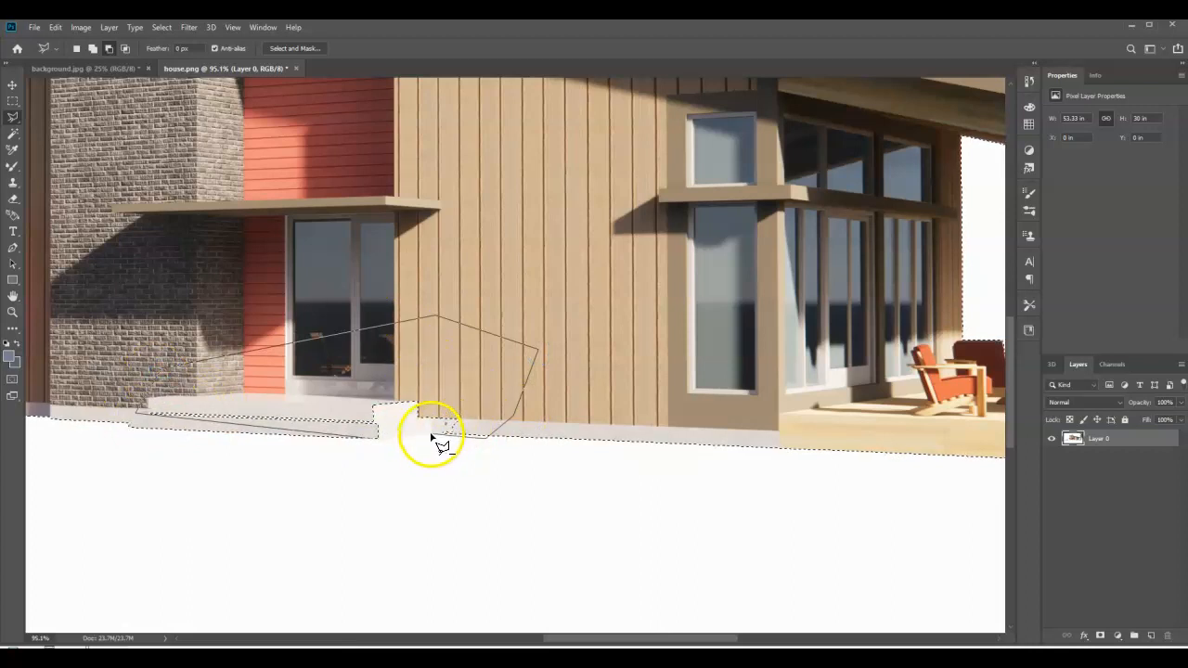
pyautogui.doubleClick(377, 438)
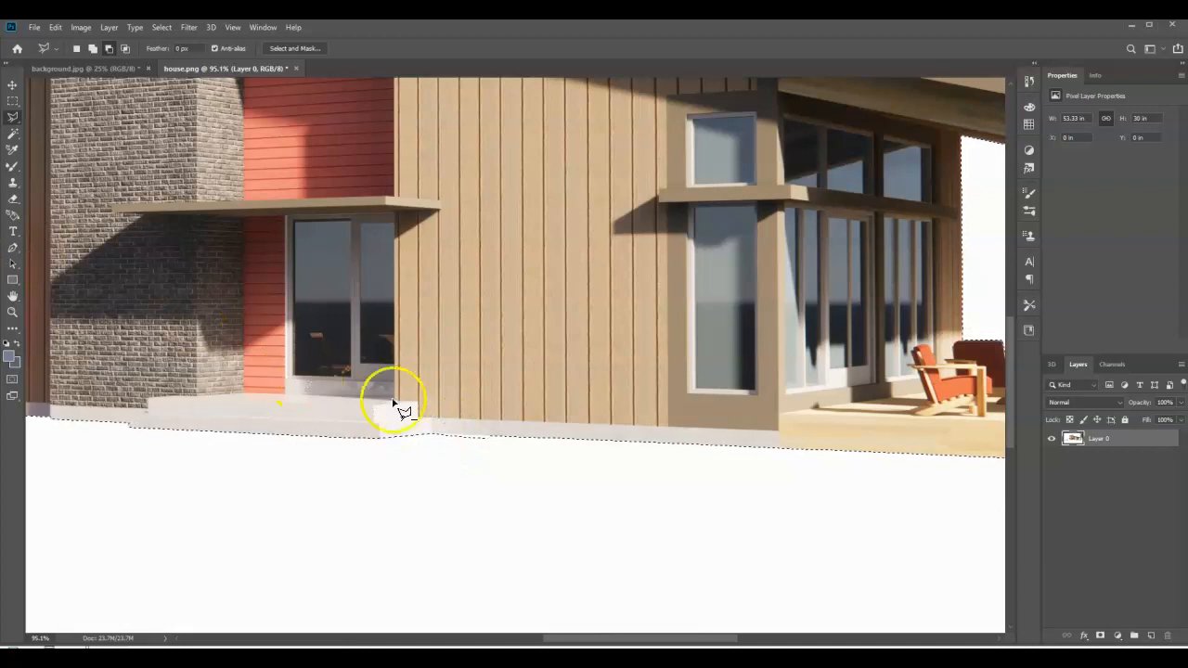
# Step: Subtract the end and top edge of the wooden deck beside the brick chimney from the selection
pyautogui.moveTo(625, 639); pyautogui.dragTo(761, 638)
pyautogui.click(519, 464)
pyautogui.click(548, 455)
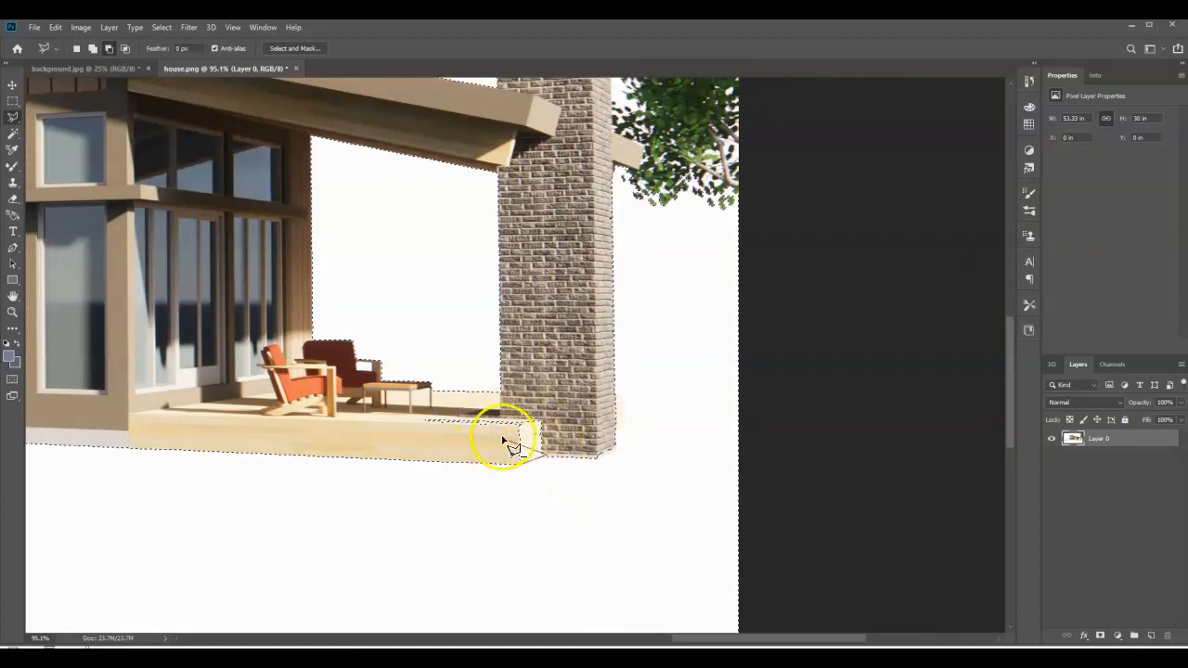
pyautogui.click(546, 405)
pyautogui.click(397, 402)
pyautogui.click(401, 427)
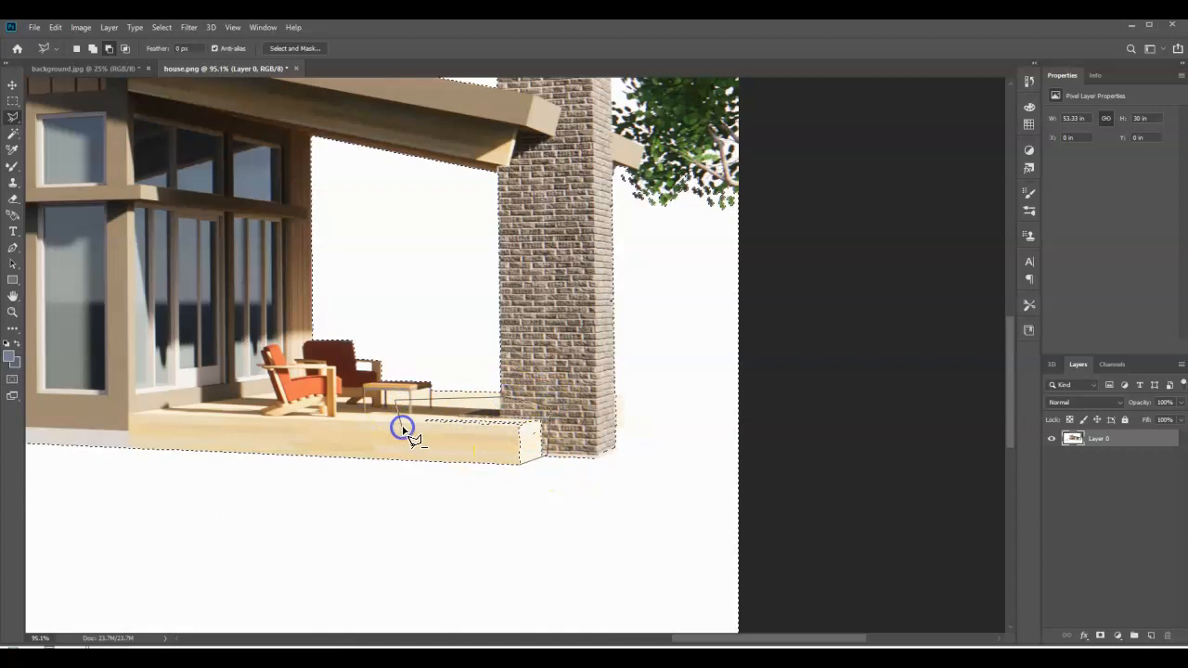
pyautogui.click(476, 453)
pyautogui.click(542, 463)
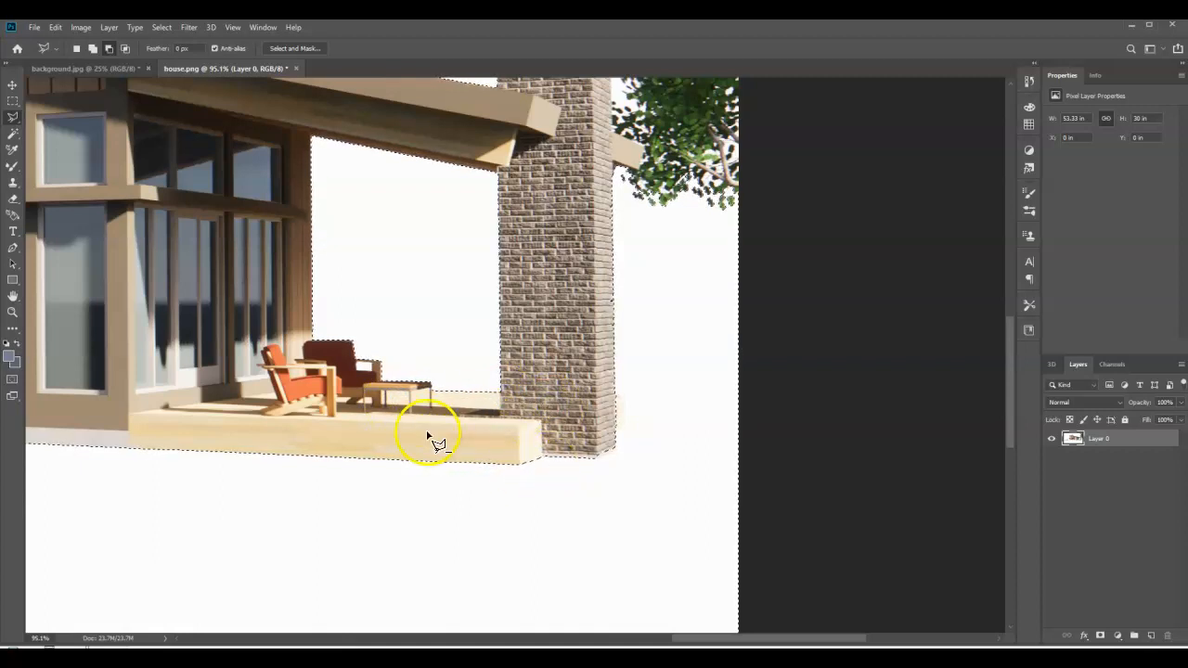
# Step: Subtract the foundation corner below the red siding, next to the large brick chimney, from the selection
pyautogui.scroll(-5, 504, 393)
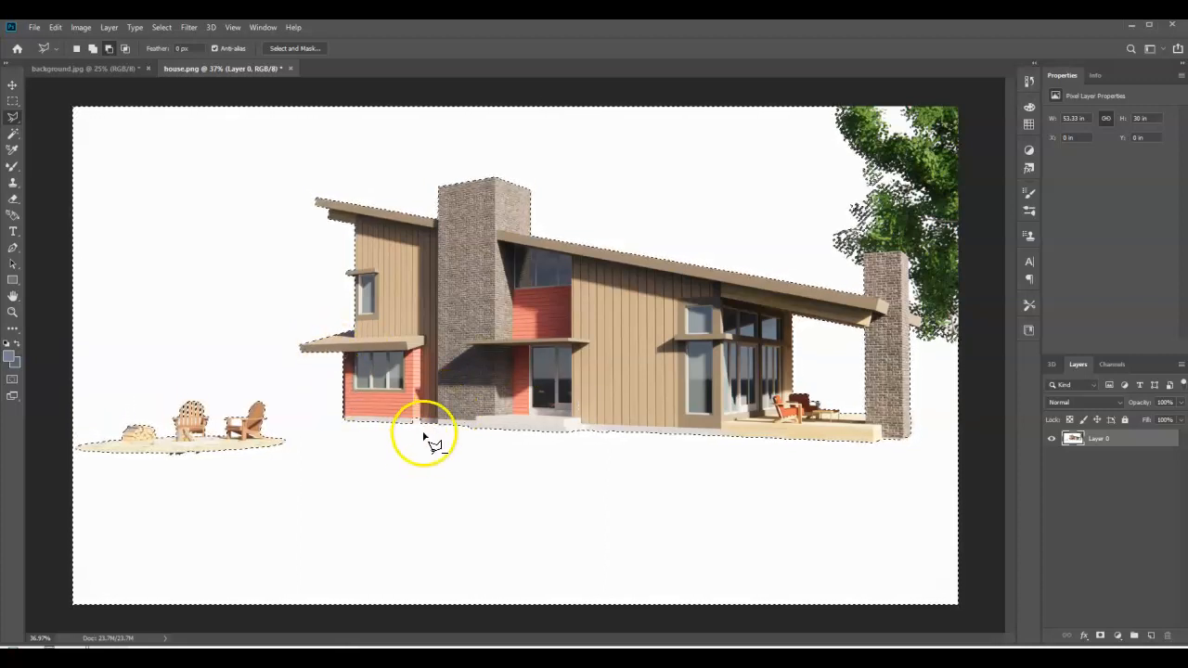
pyautogui.scroll(6, 420, 442)
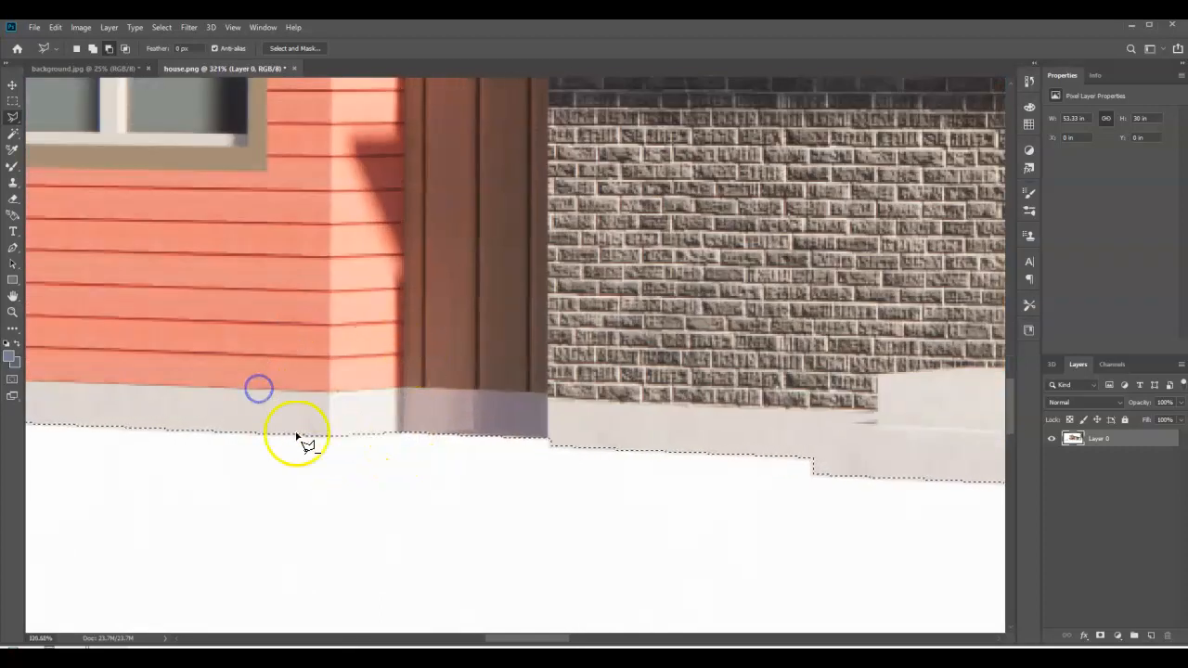
pyautogui.scroll(-10, 448, 408)
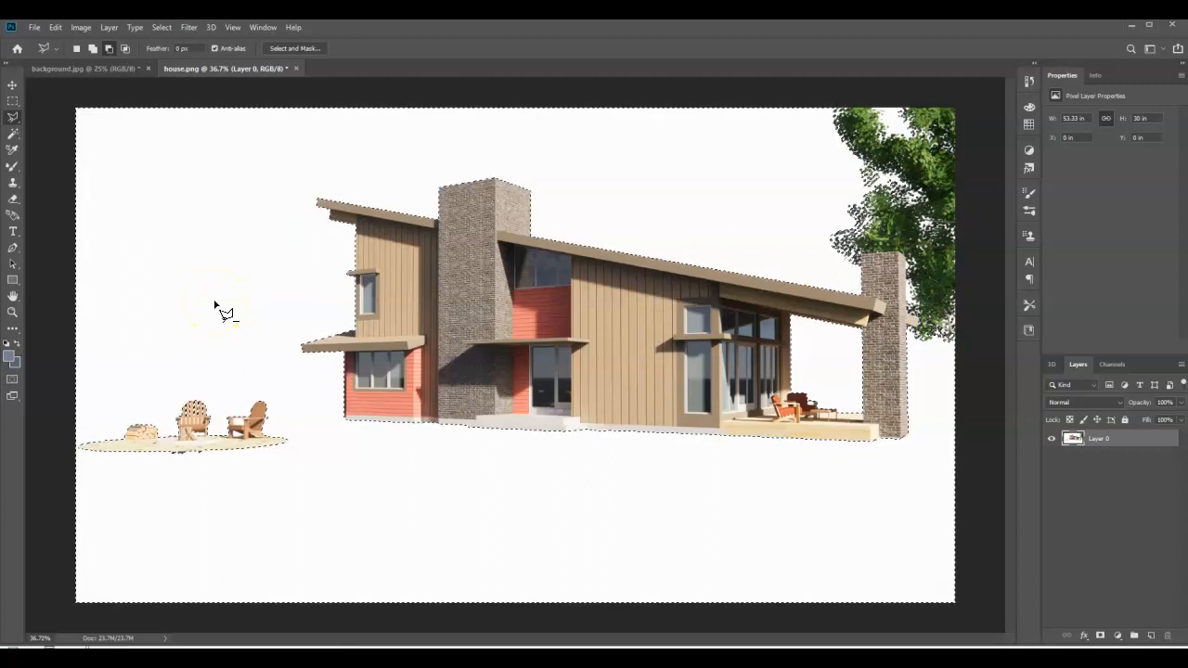
# Step: Delete the selected white area around the house and clear the selection
pyautogui.press('Delete')
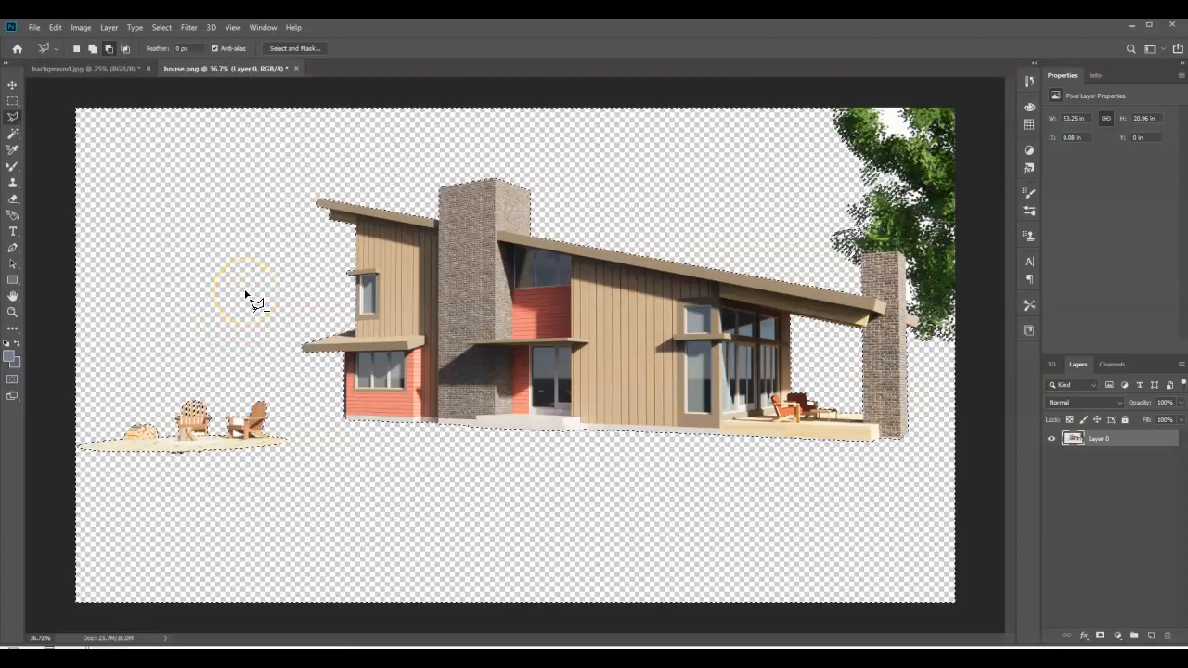
pyautogui.click(163, 27)
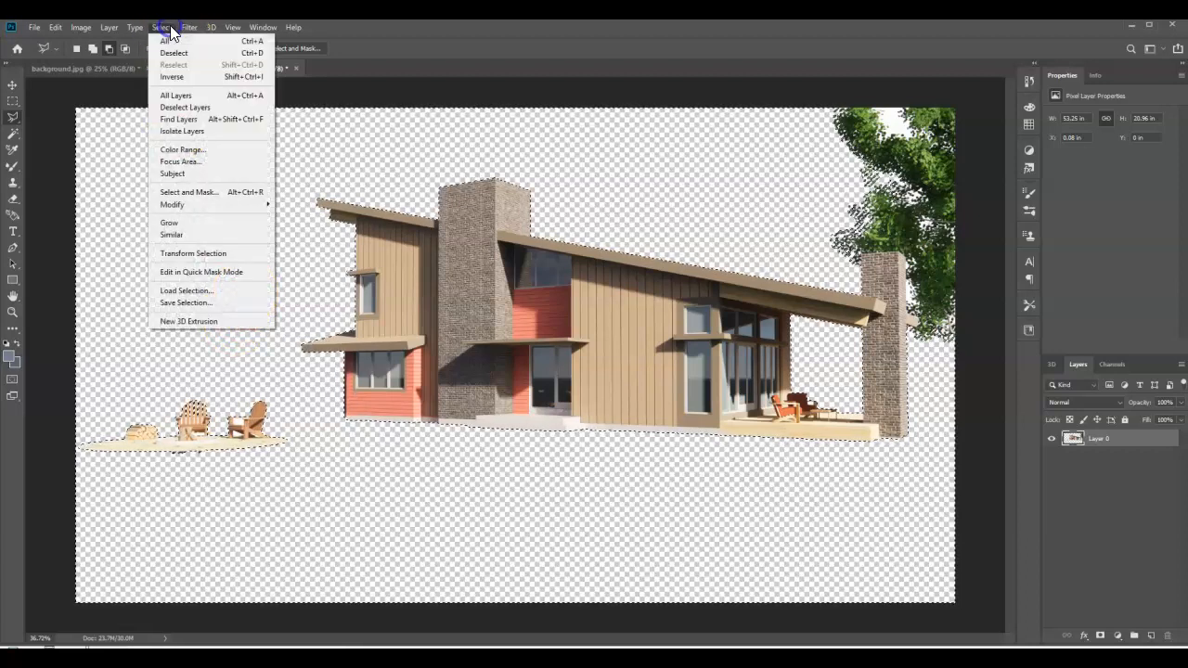
pyautogui.click(174, 53)
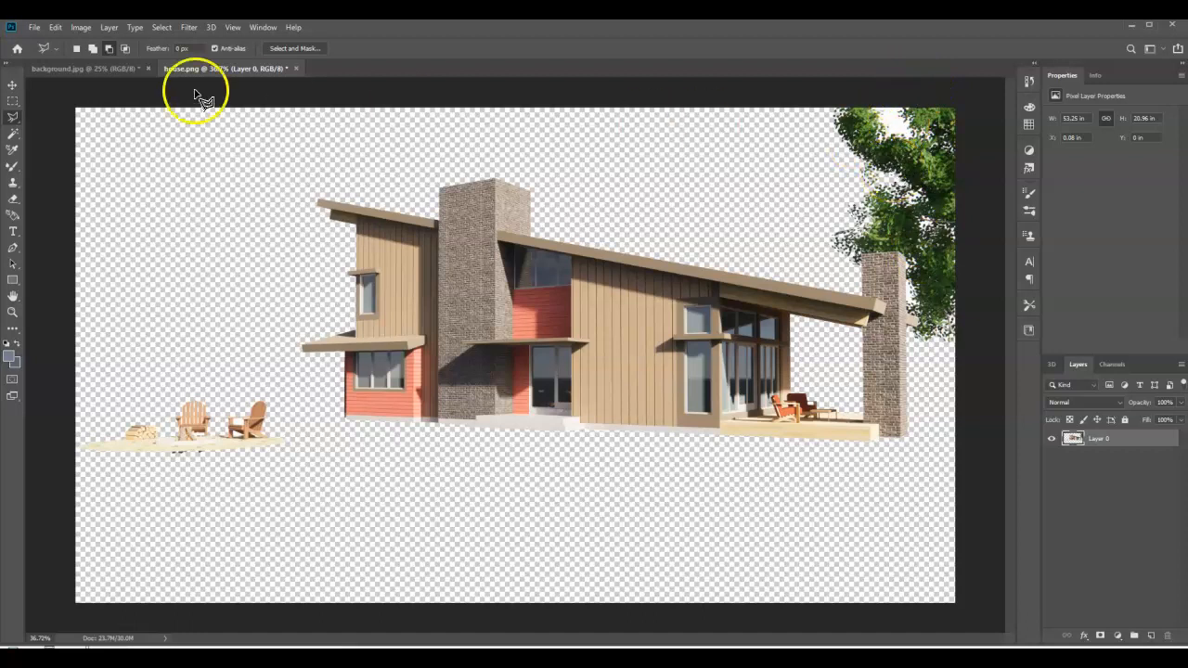
# Step: Select the leftover white patches between the tree leaves beside the small brick chimney with the Magic Wand and delete them
pyautogui.click(12, 133)
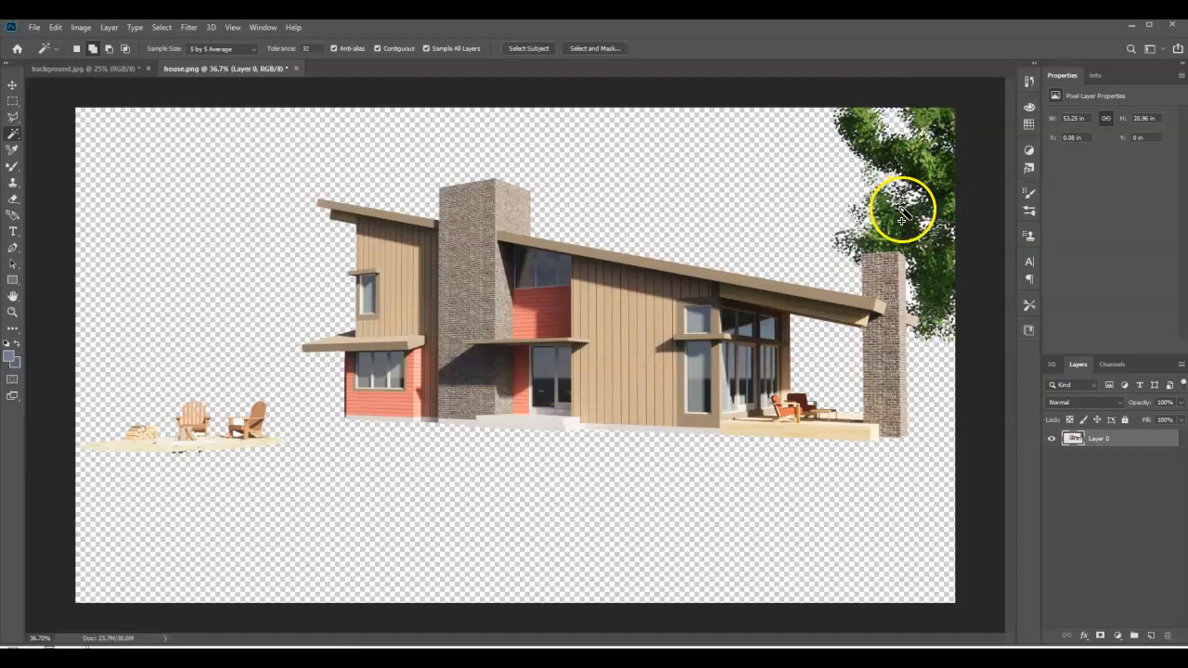
pyautogui.click(908, 295)
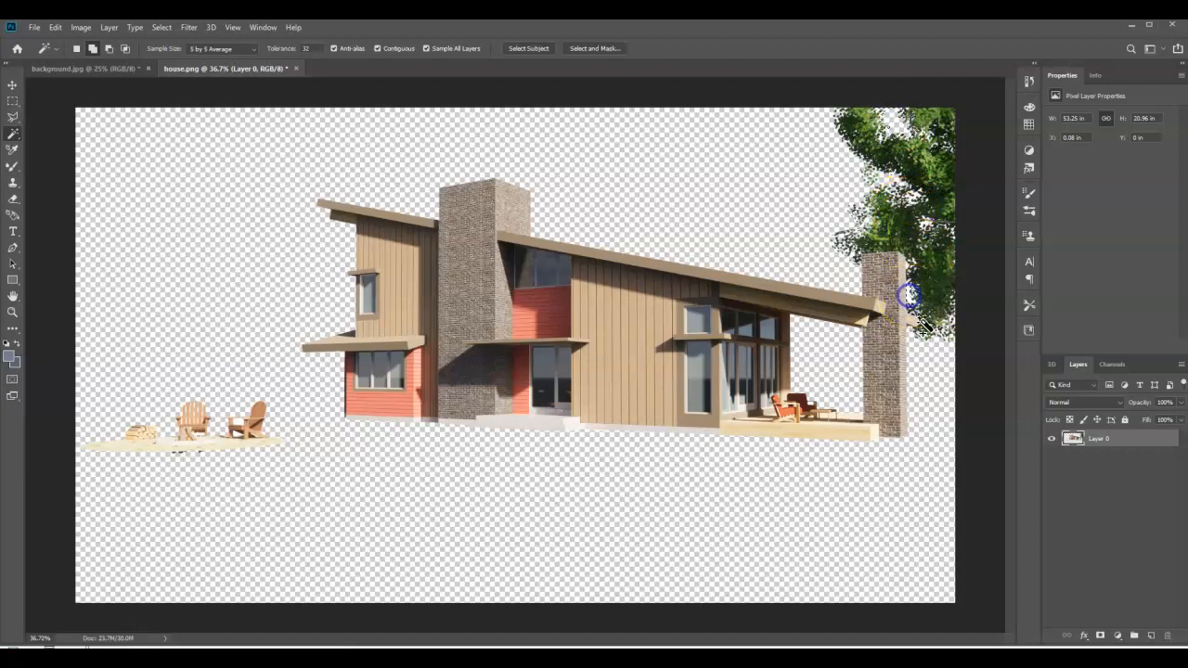
pyautogui.scroll(5, 965, 219)
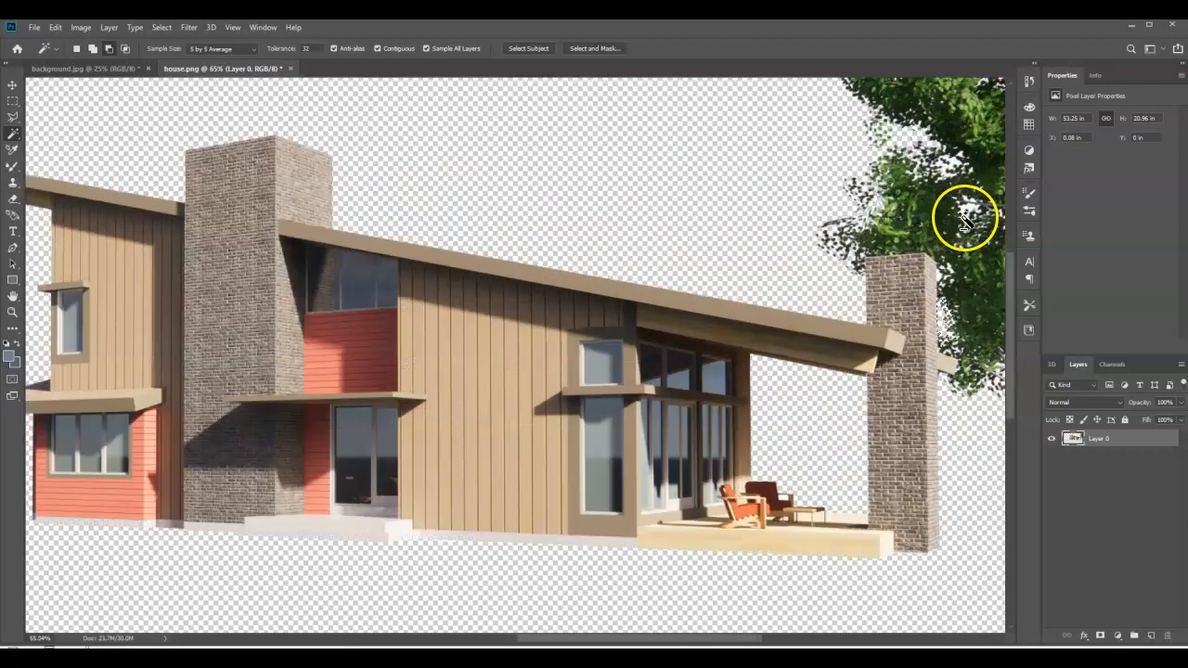
pyautogui.scroll(4, 965, 219)
pyautogui.click(975, 193)
pyautogui.press('Delete')
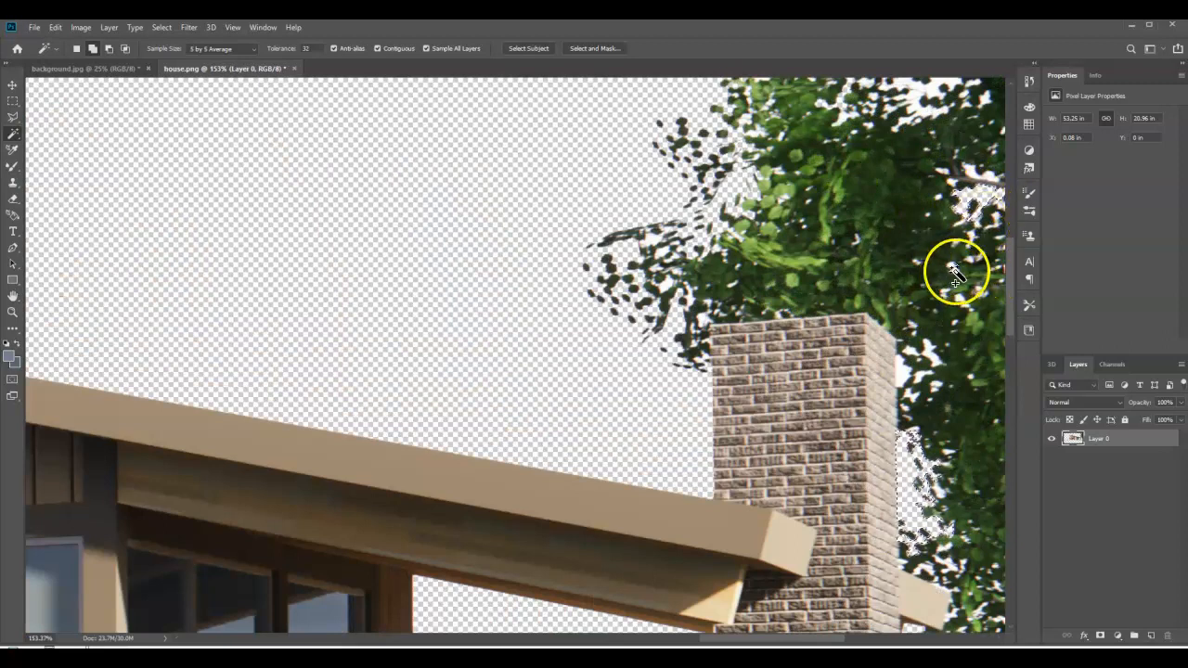
pyautogui.scroll(-6, 257, 159)
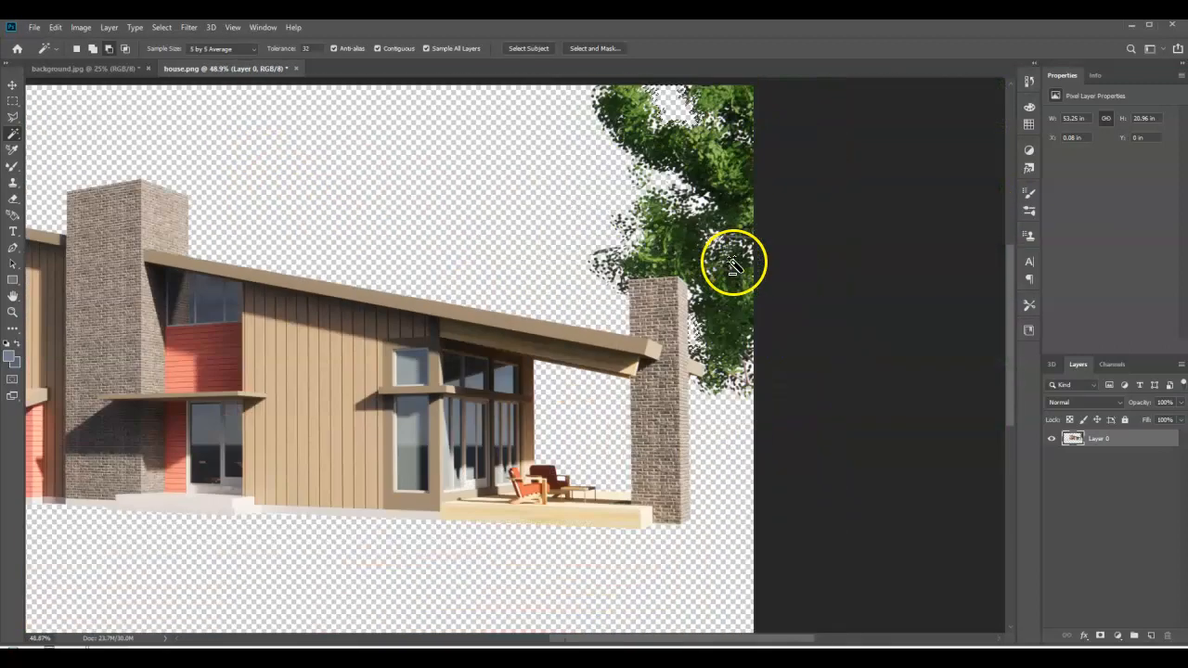
pyautogui.scroll(-2, 733, 265)
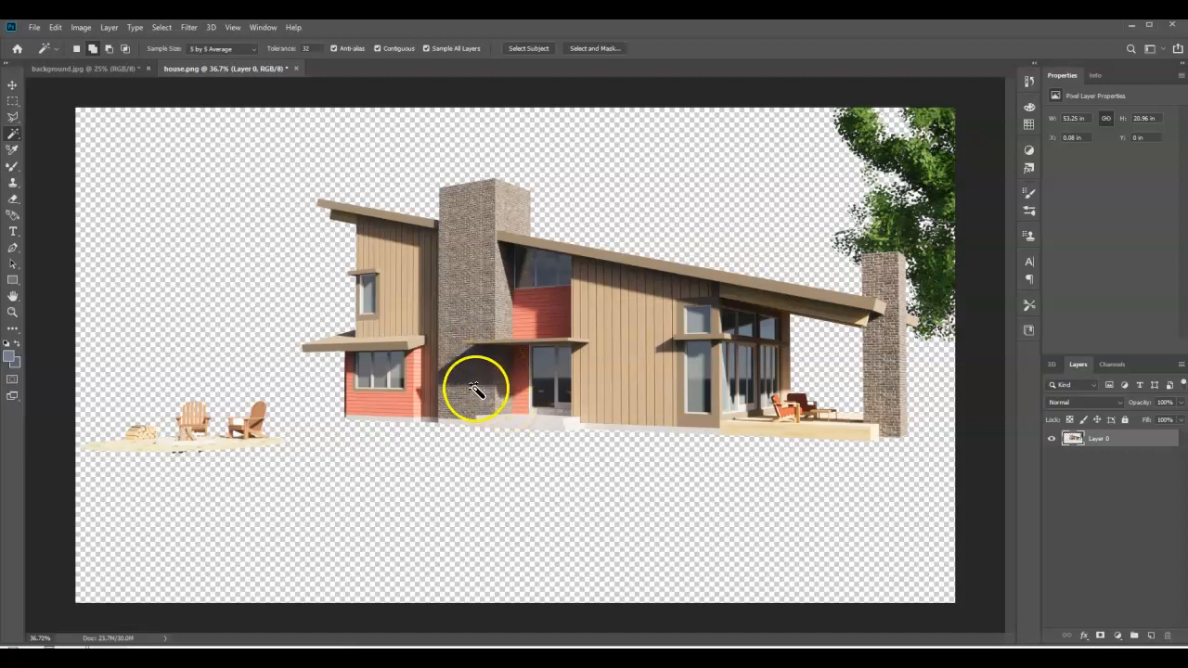
# Step: Select the entire canvas of house.png and copy the cut-out house
pyautogui.click(161, 26)
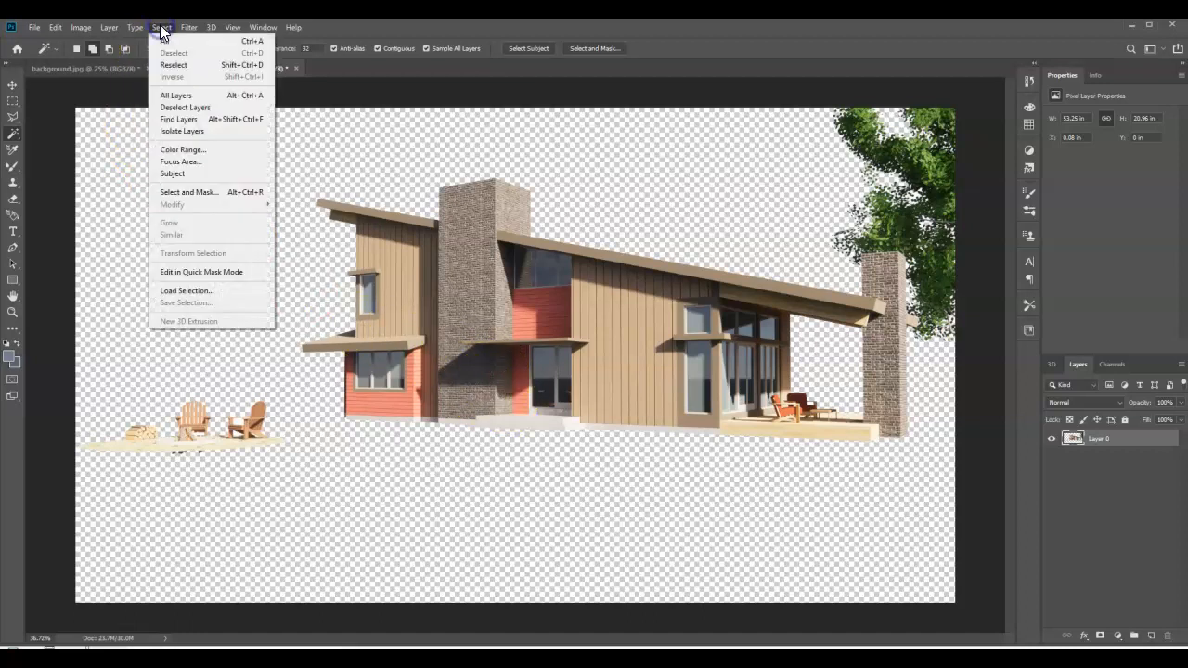
pyautogui.click(165, 42)
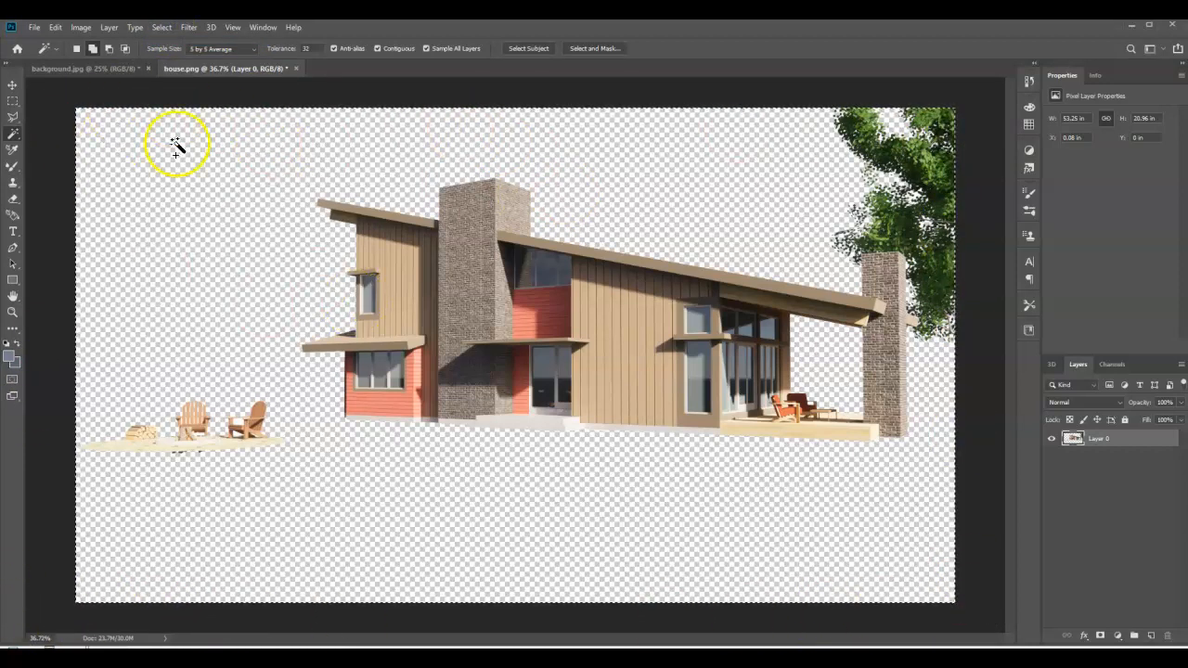
pyautogui.click(55, 27)
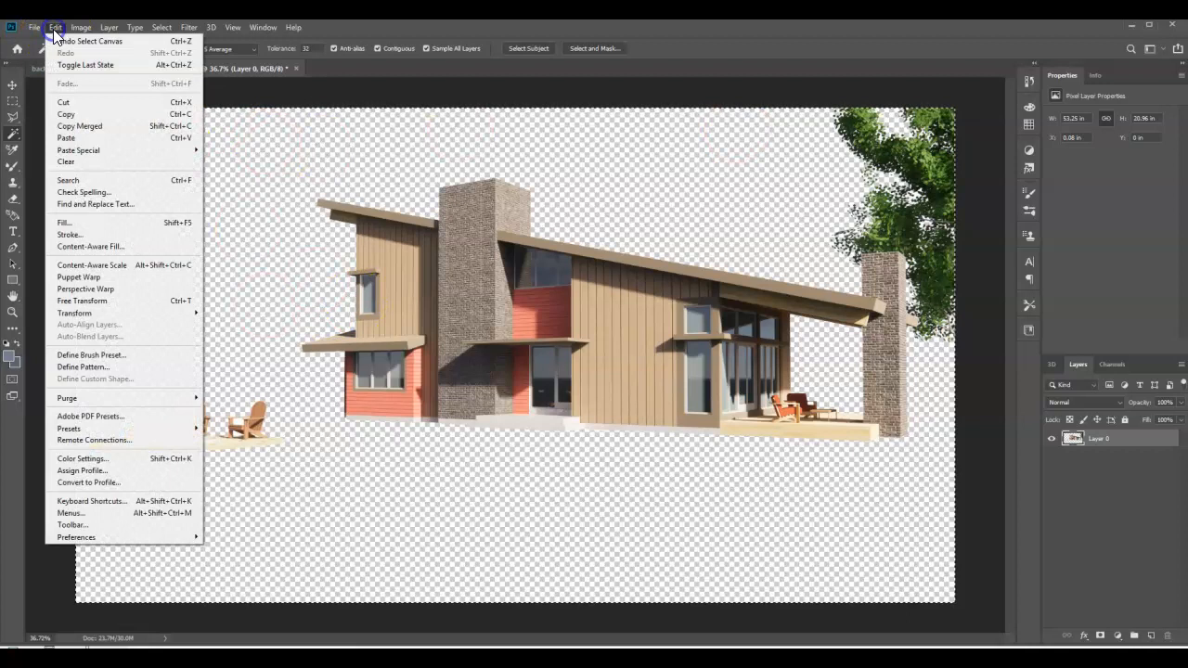
pyautogui.click(90, 112)
# Step: Switch to background.jpg and paste the copied house as a new layer over the meadow photo
pyautogui.click(89, 69)
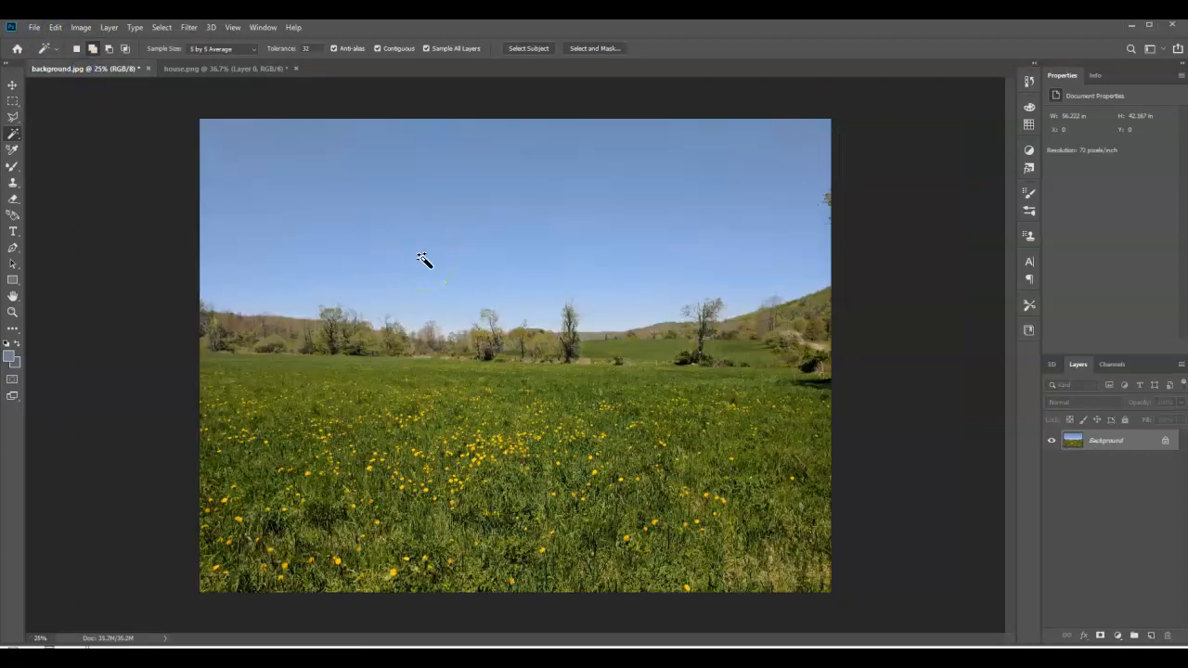
pyautogui.click(56, 27)
pyautogui.click(67, 137)
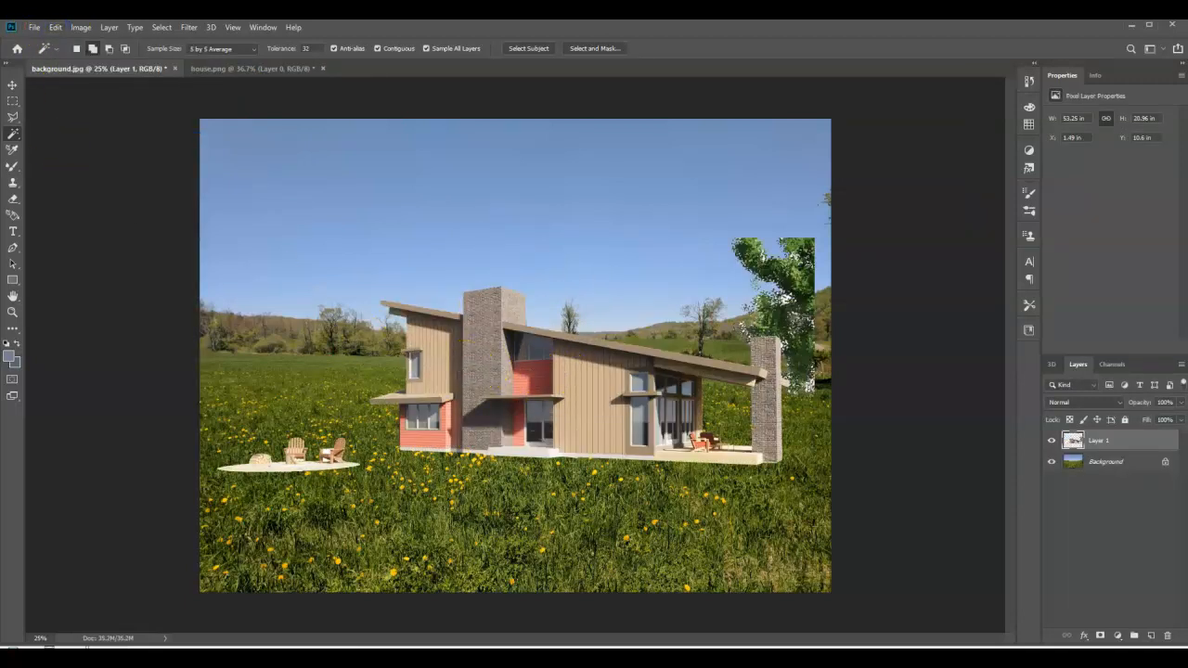
# Step: Reposition the pasted house layer on the meadow with the Move tool
pyautogui.click(12, 85)
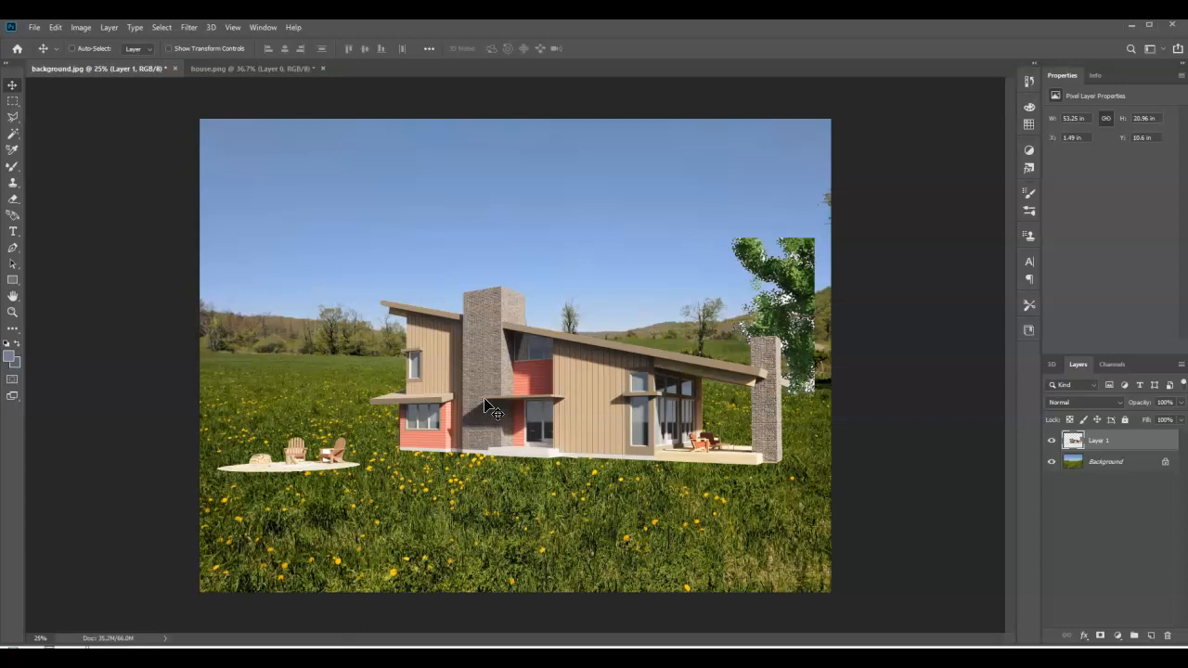
pyautogui.click(398, 358)
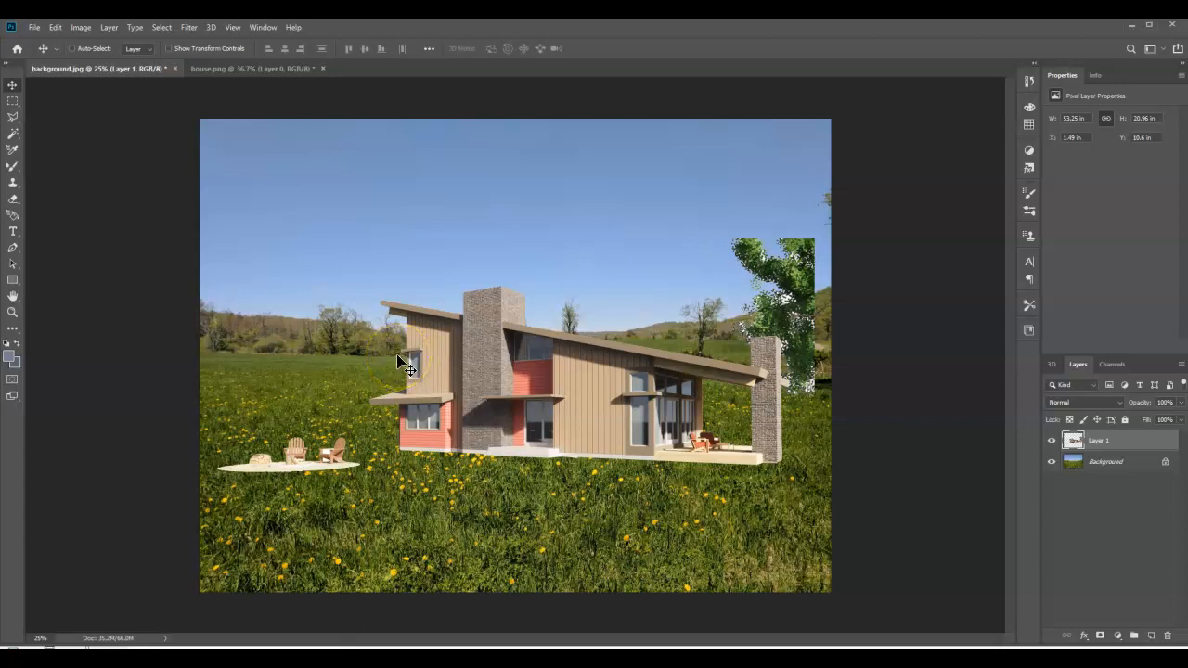